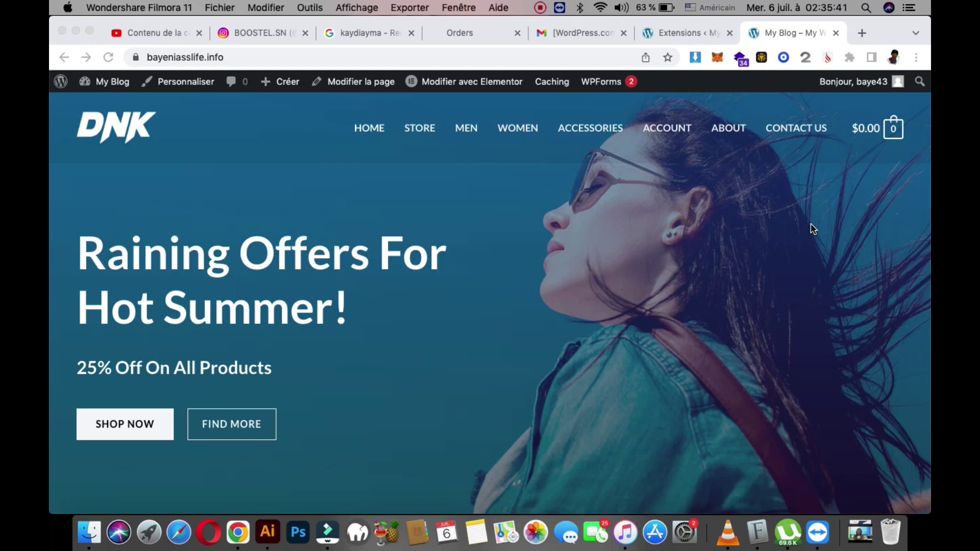
Examine the store's homepage from the hero banner through the featured products to the Special Edition offer
scroll(663, 298, "down", 5)
scroll(663, 298, "up", 5)
scroll(732, 181, "down", 10)
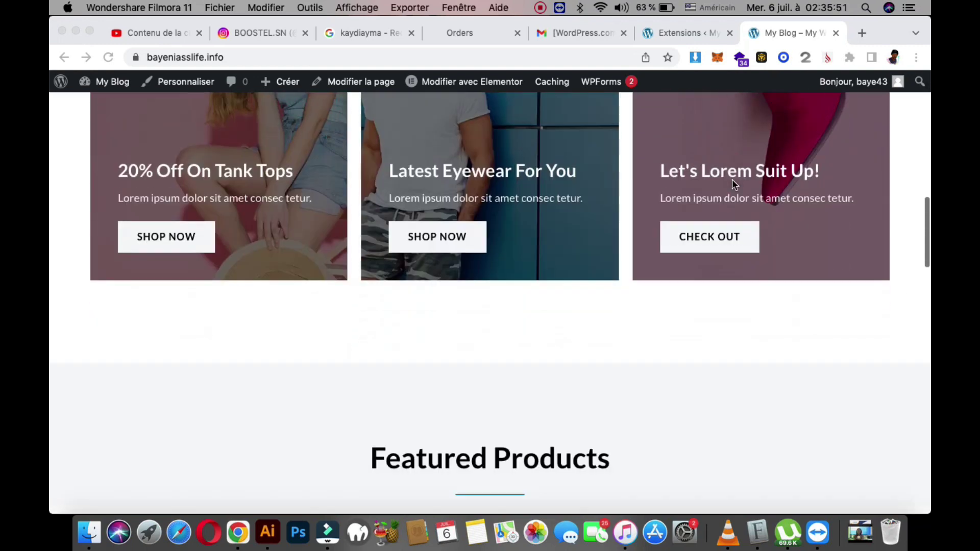
scroll(732, 180, "down", 10)
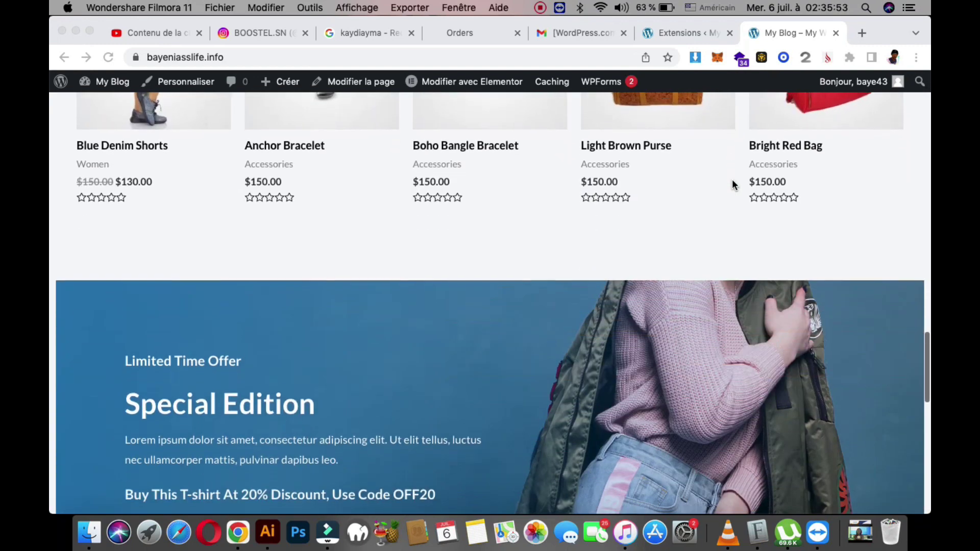
scroll(540, 308, "down", 3)
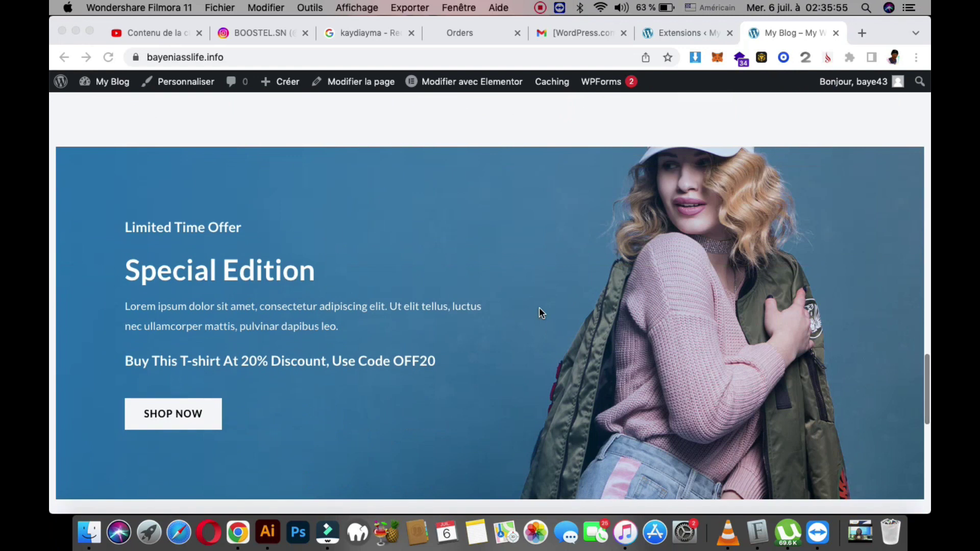
scroll(539, 308, "down", 2)
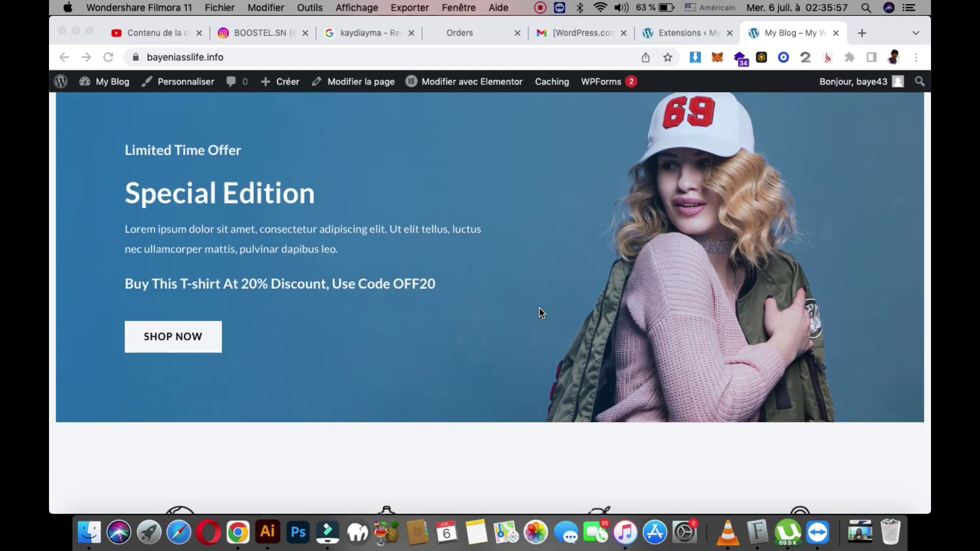
scroll(500, 313, "up", 2)
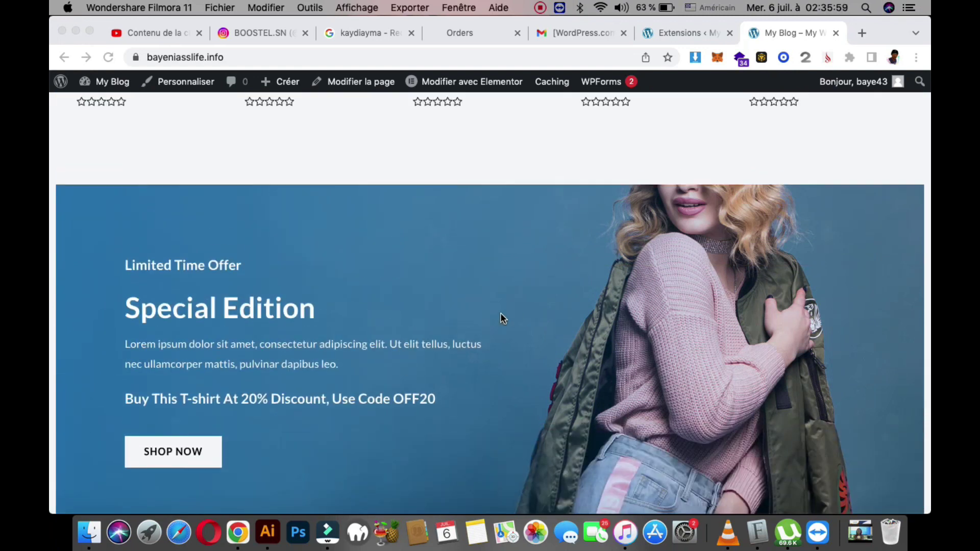
scroll(500, 313, "up", 20)
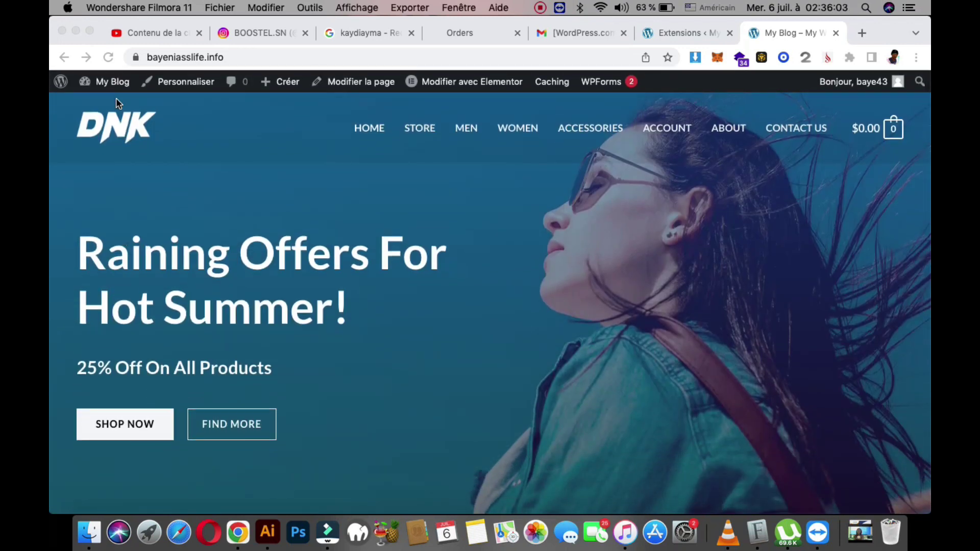
Go to the site's admin dashboard and open the page for adding new plugins
left_click(114, 84)
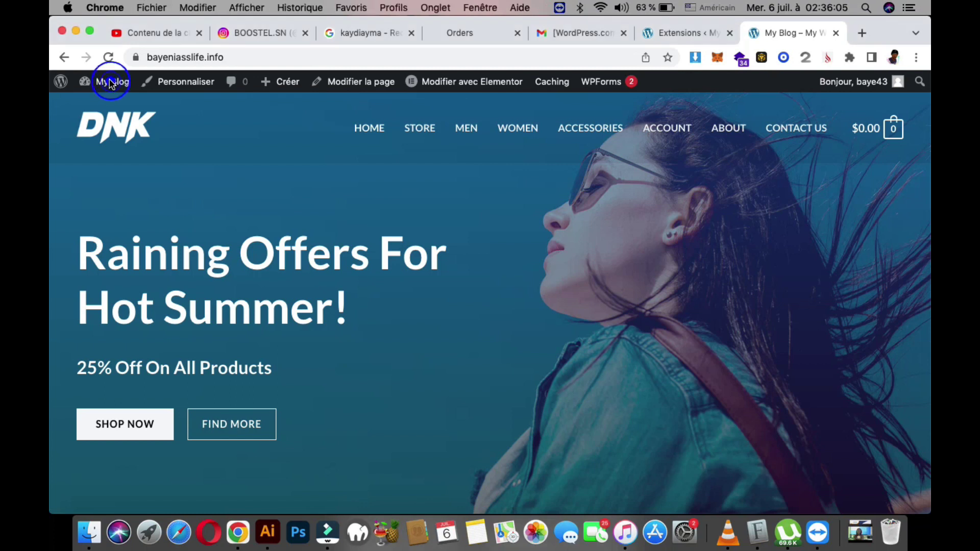
mouse_move(116, 88)
left_click(119, 108)
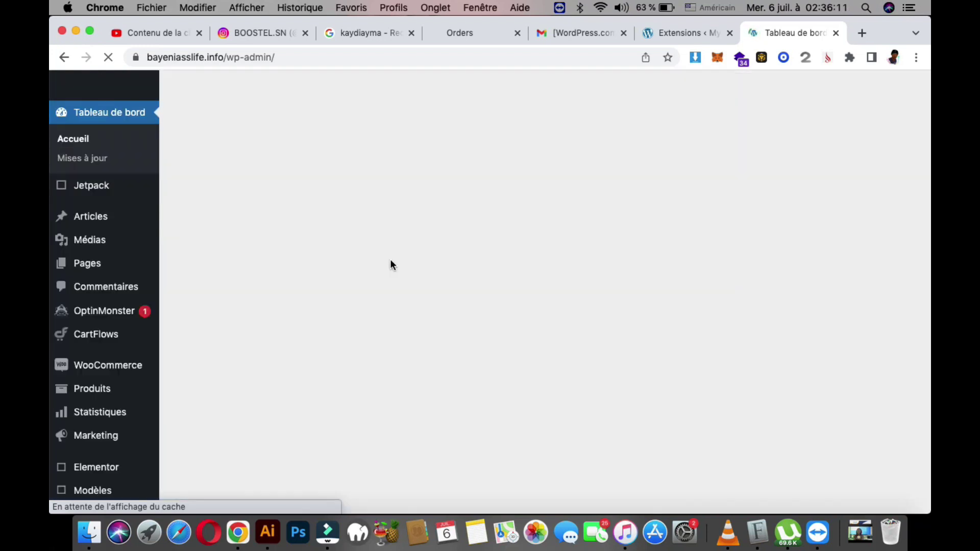
scroll(196, 265, "down", 10)
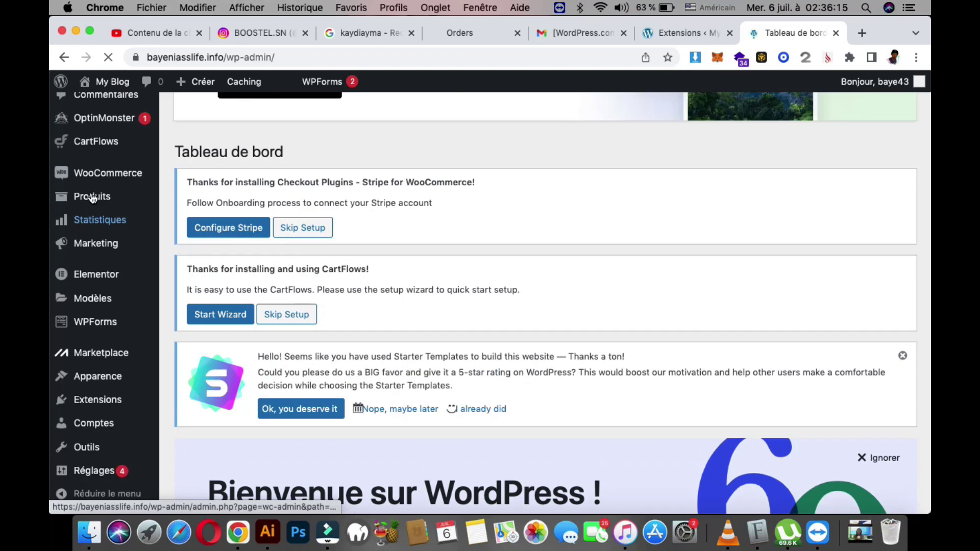
mouse_move(117, 404)
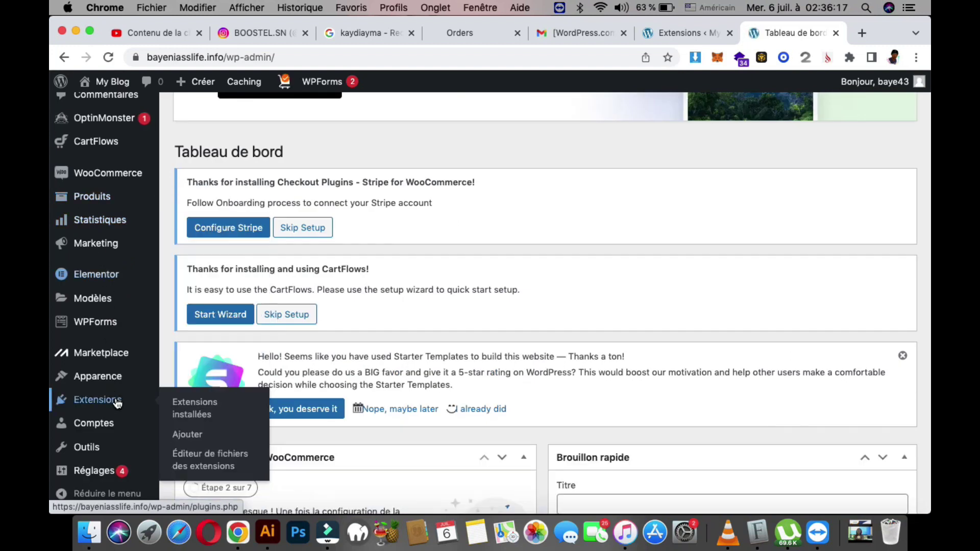
left_click(194, 410)
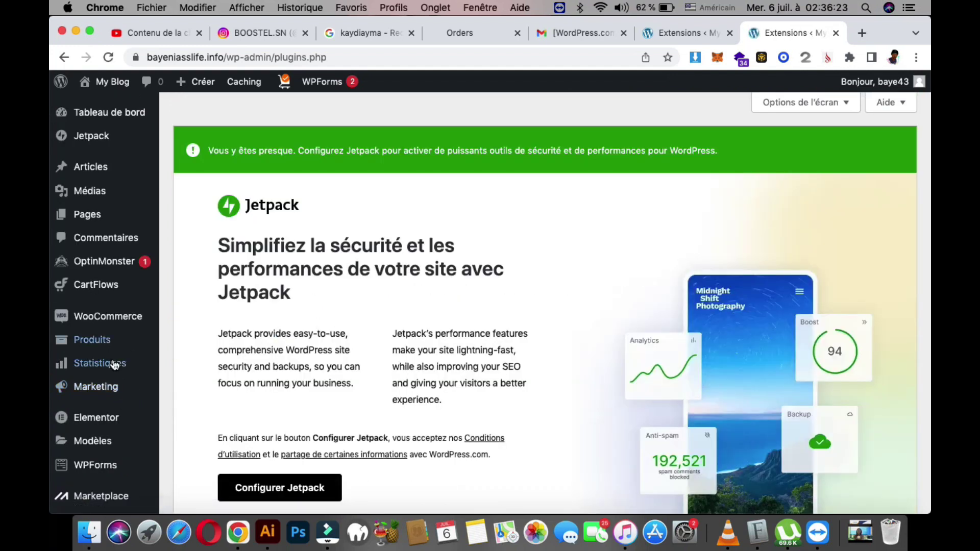
scroll(114, 364, "down", 6)
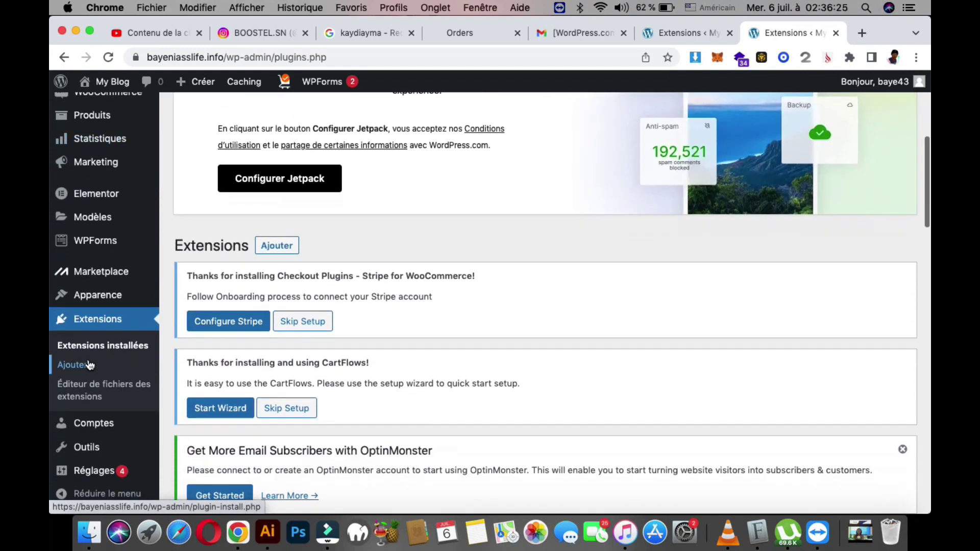
left_click(89, 365)
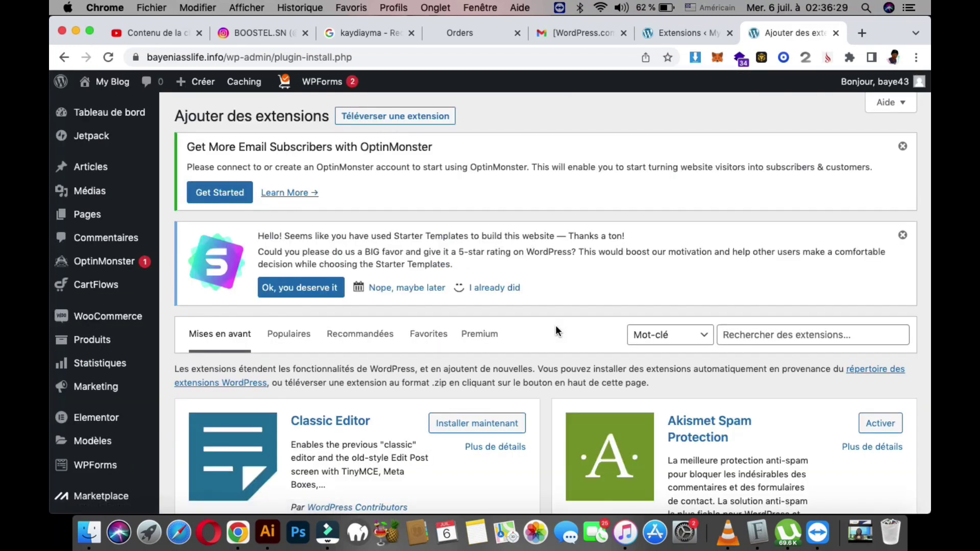
Search the plugin directory for "loco" and install Loco Translate and Automatic Translate Addon For Loco Translate
scroll(555, 325, "down", 2)
left_click(792, 259)
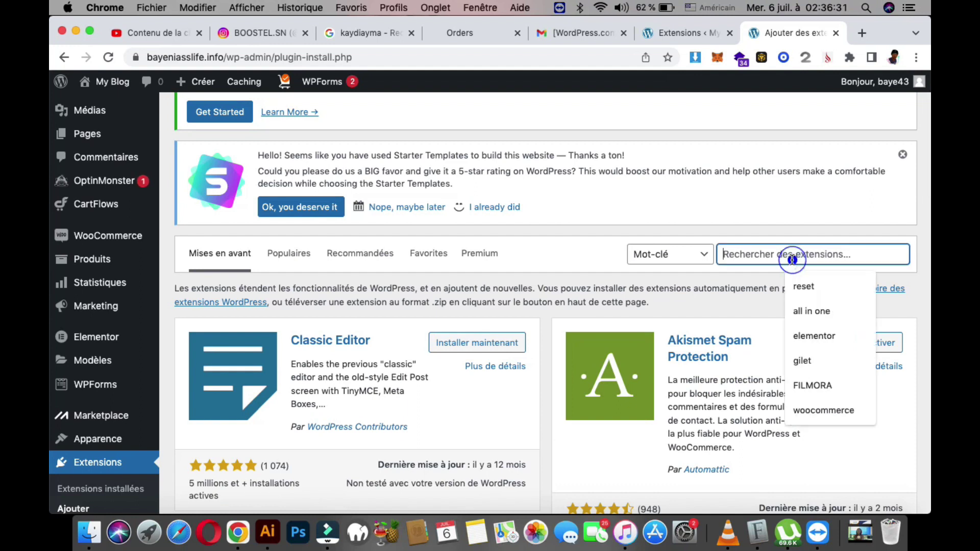
left_click(755, 254)
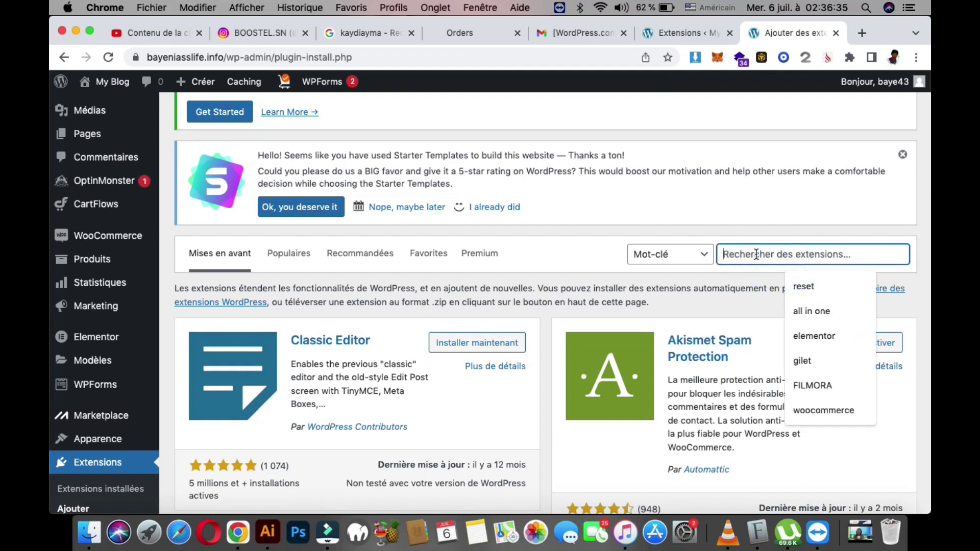
type("loco")
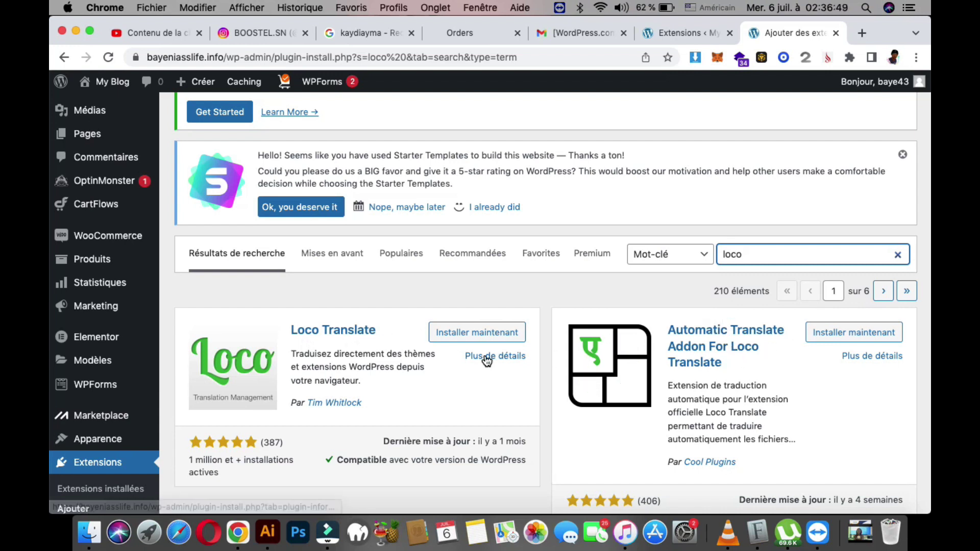
left_click(476, 334)
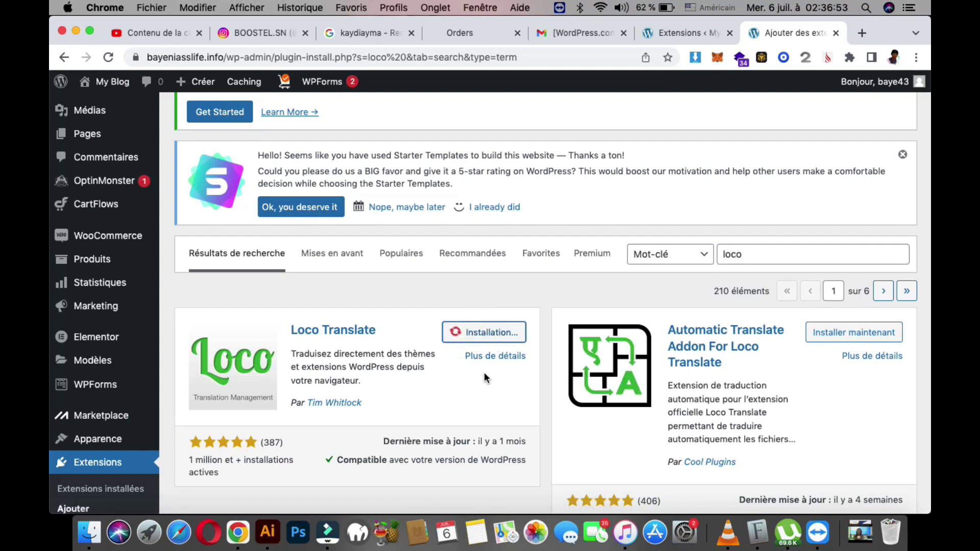
left_click(868, 338)
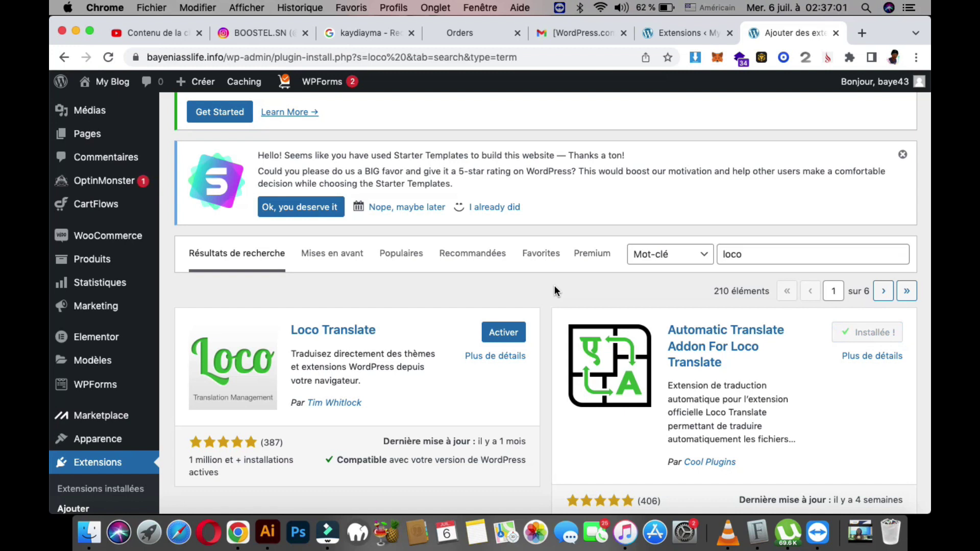
Activate Loco Translate and its Automatic Translate Addon among the installed plugins
left_click(504, 333)
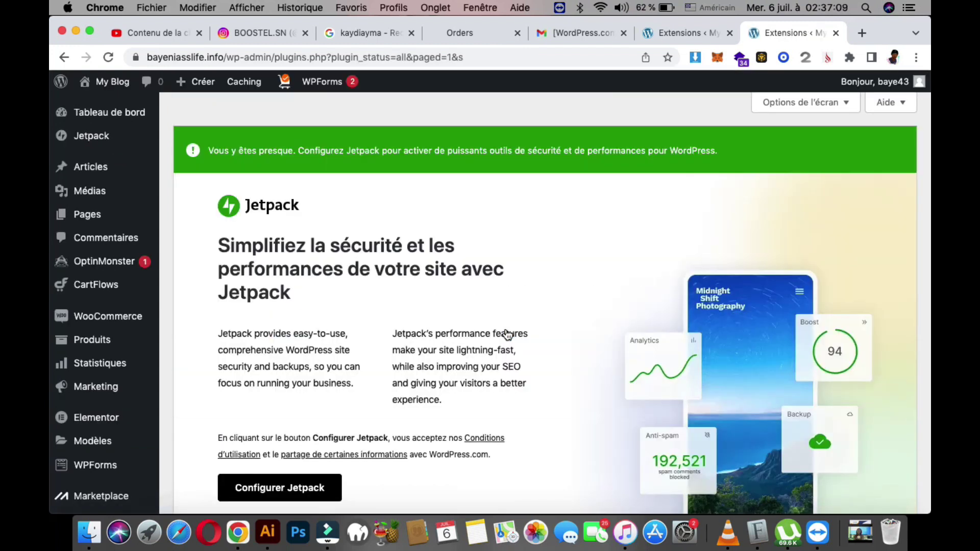
scroll(507, 334, "down", 12)
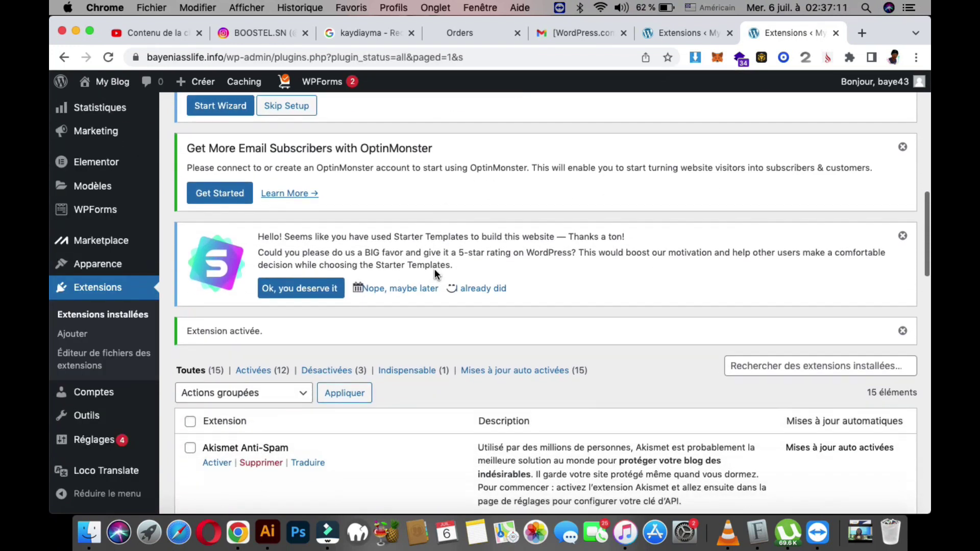
scroll(435, 273, "down", 6)
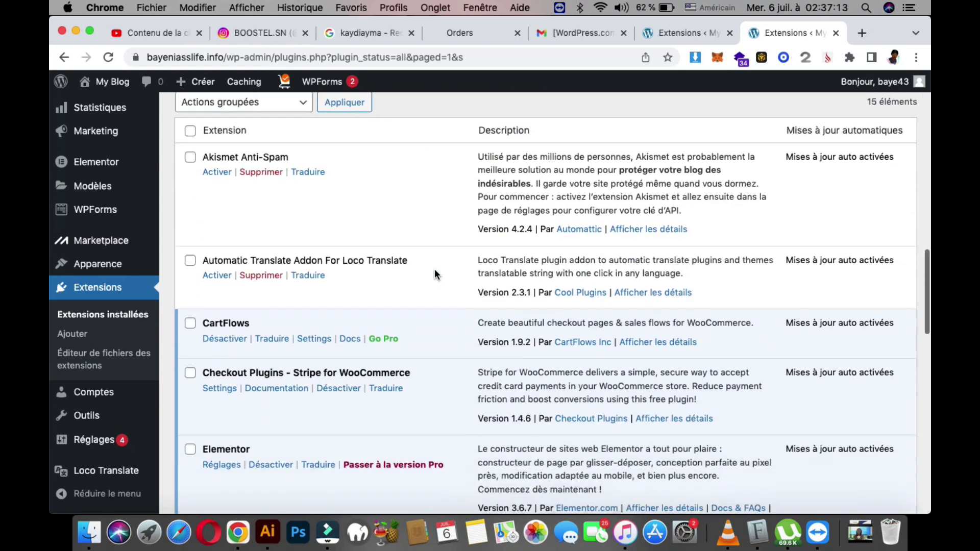
scroll(434, 275, "down", 1)
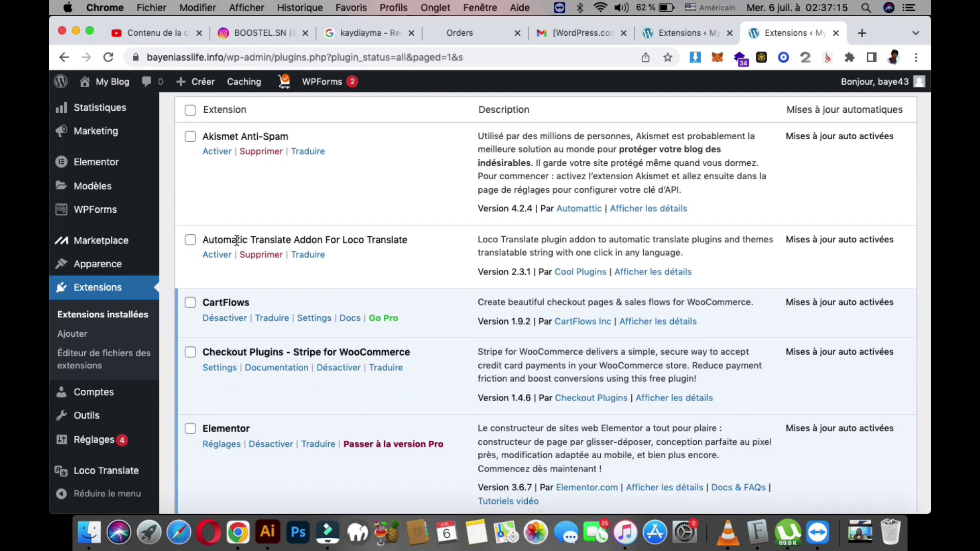
left_click(213, 256)
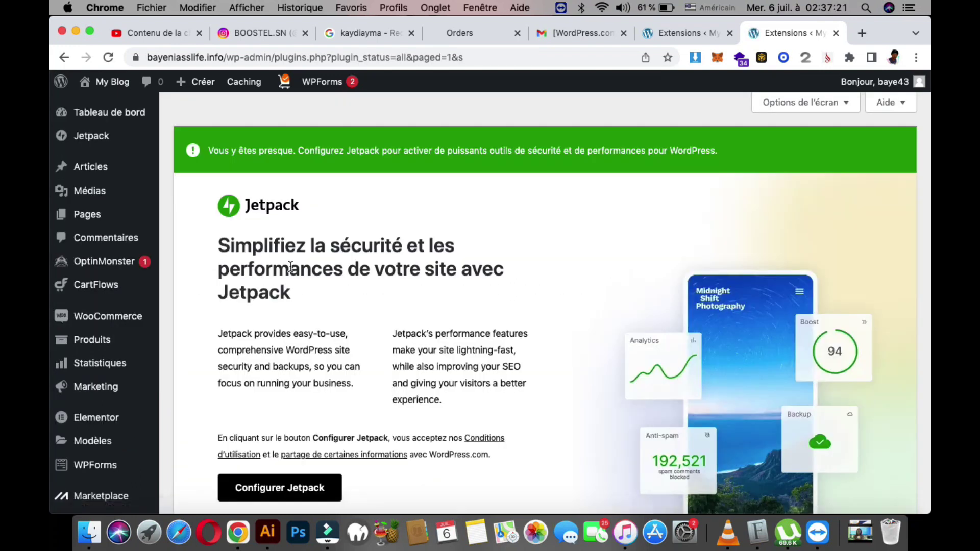
Open the Astra theme's translation overview in Loco Translate
scroll(290, 266, "down", 8)
scroll(100, 329, "down", 1)
mouse_move(111, 470)
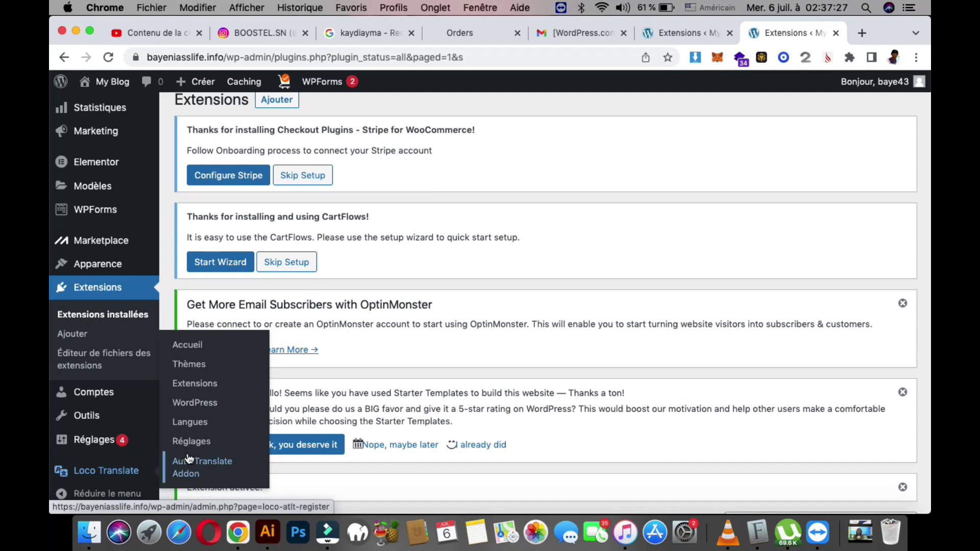
left_click(197, 367)
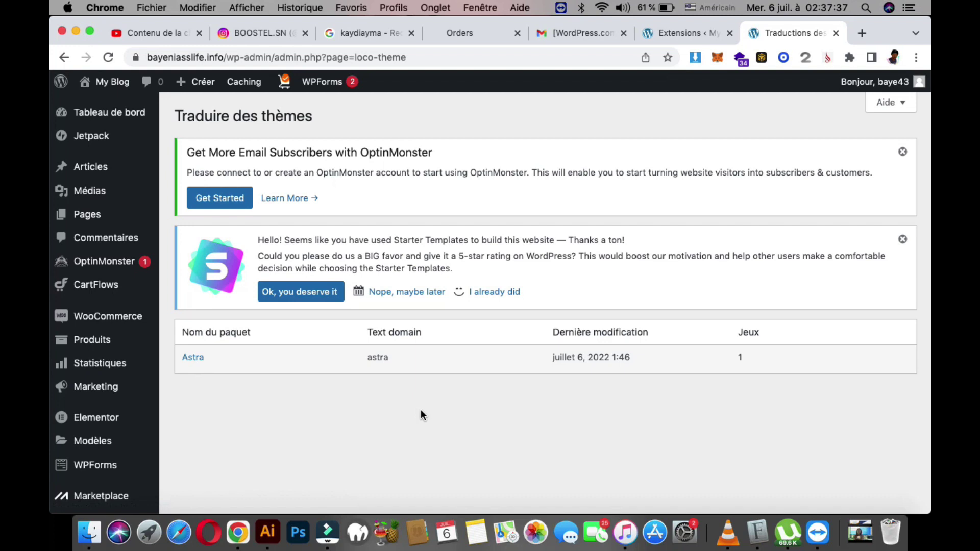
left_click(198, 358)
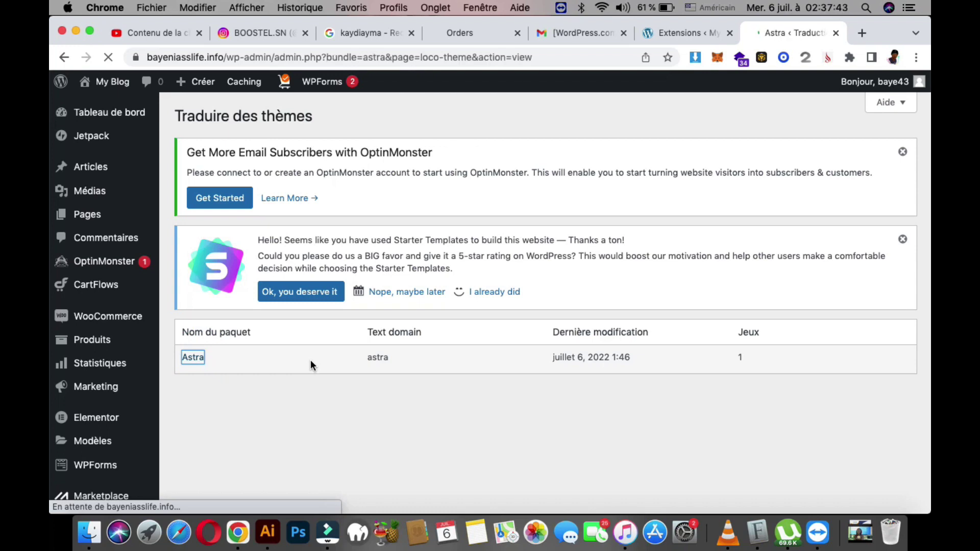
scroll(311, 362, "down", 3)
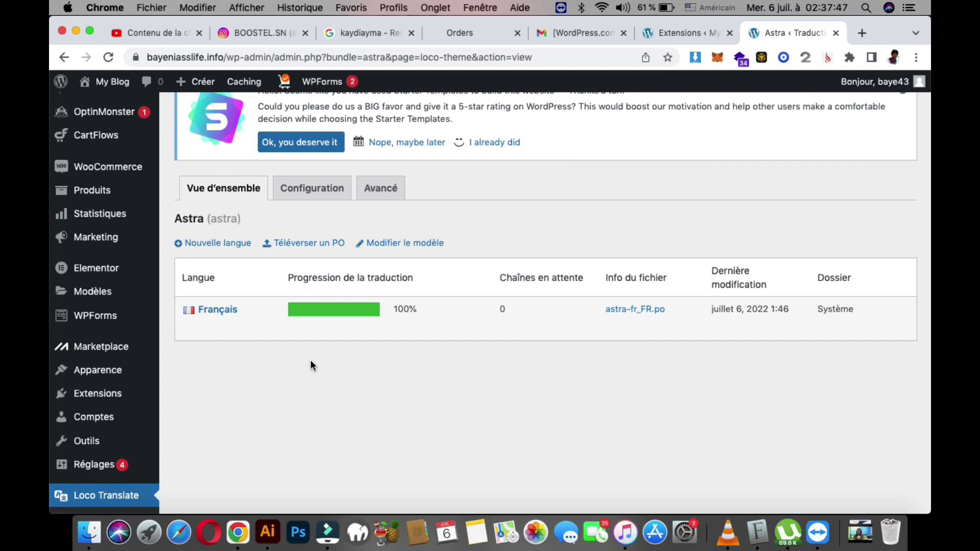
mouse_move(240, 317)
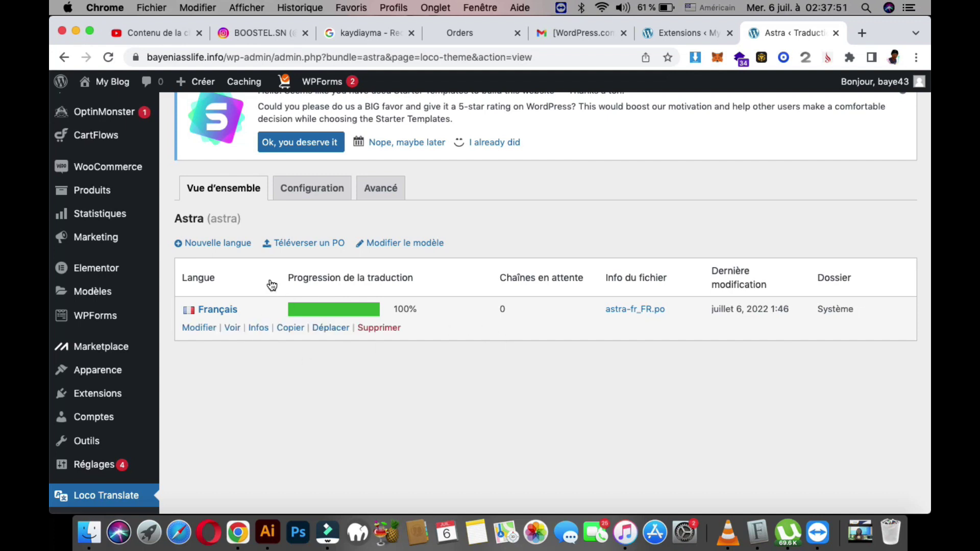
Add a French (France) translation for Astra in the author location themes/astra/languages/fr_FR.po and start translating
left_click(220, 243)
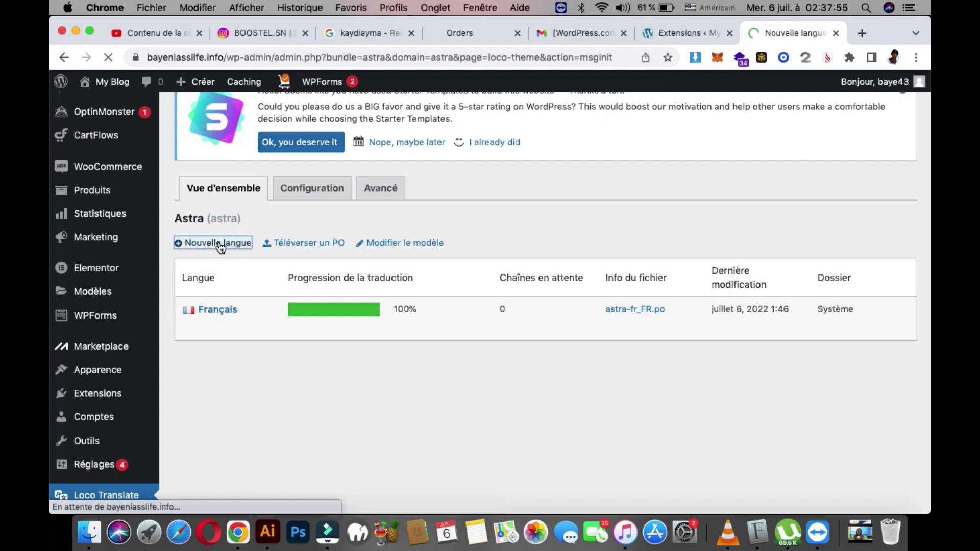
scroll(415, 304, "down", 8)
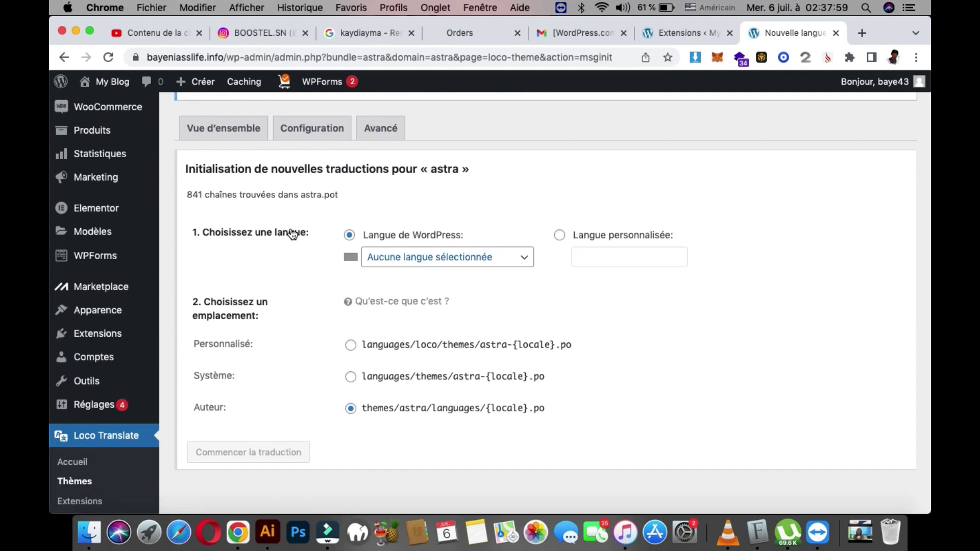
left_click(522, 259)
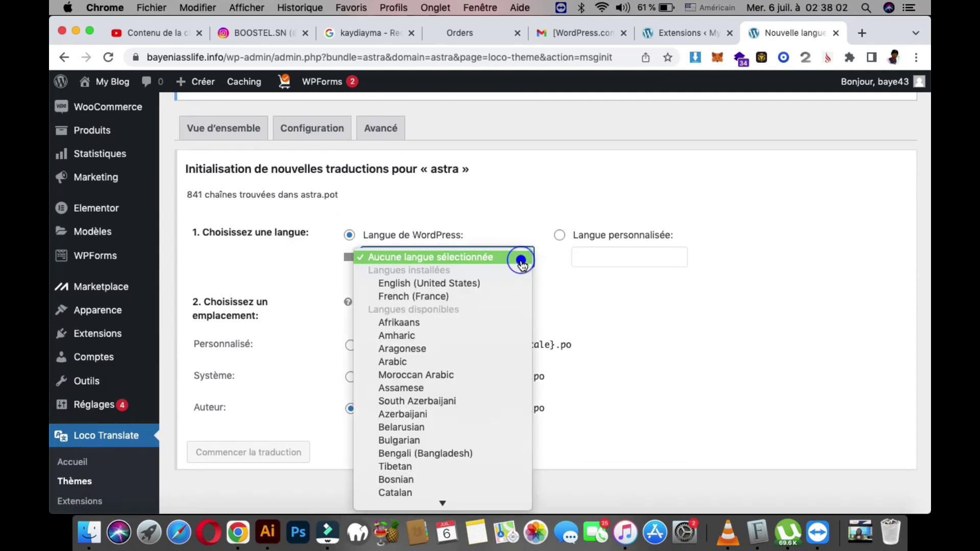
left_click(490, 296)
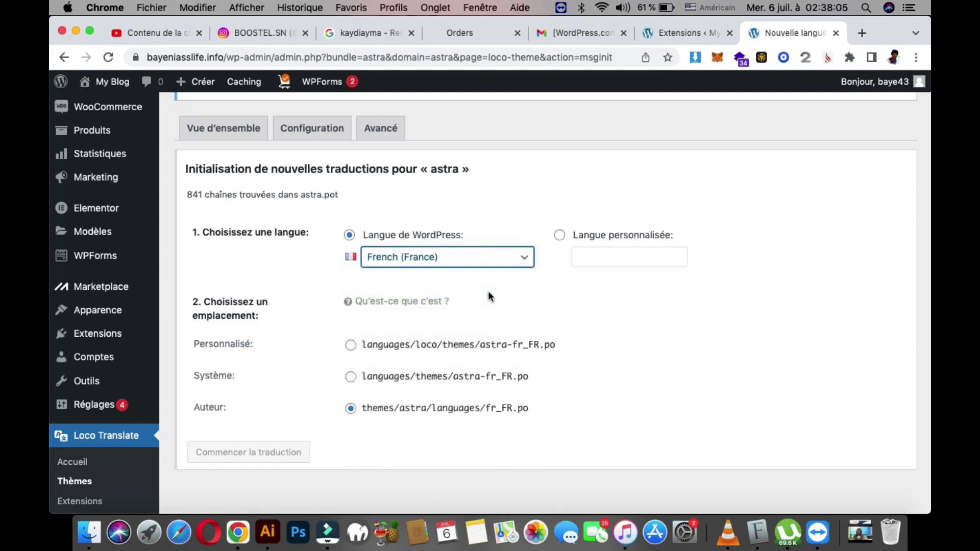
scroll(490, 297, "down", 3)
scroll(490, 297, "up", 2)
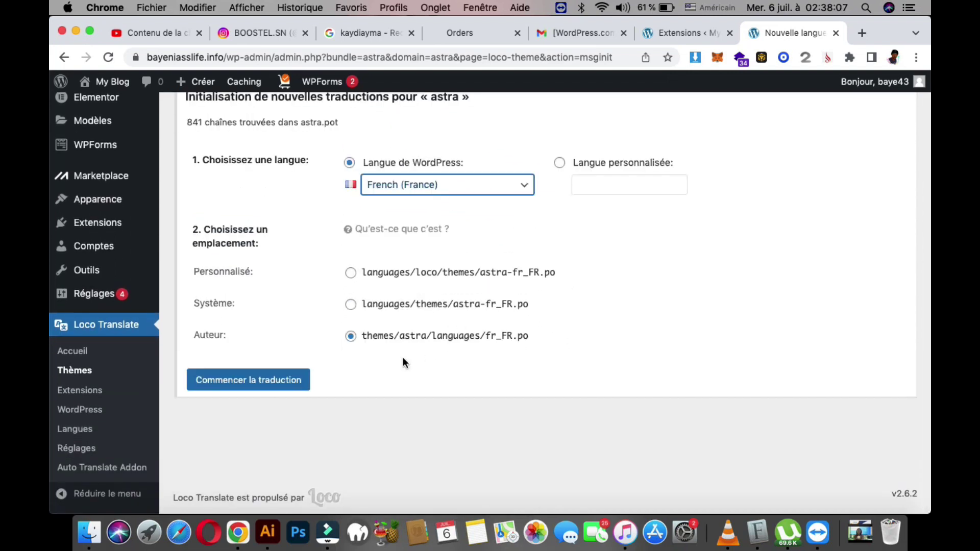
left_click(240, 382)
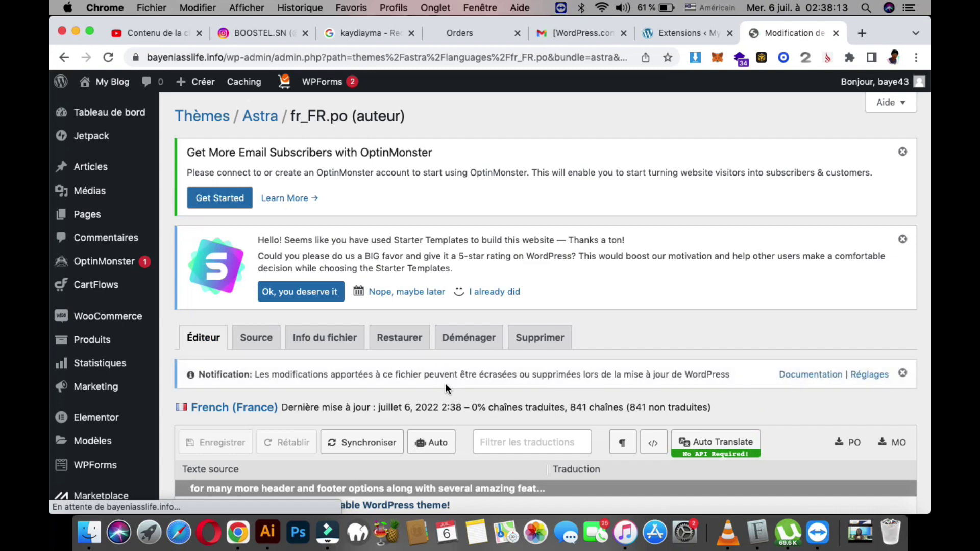
scroll(446, 388, "down", 5)
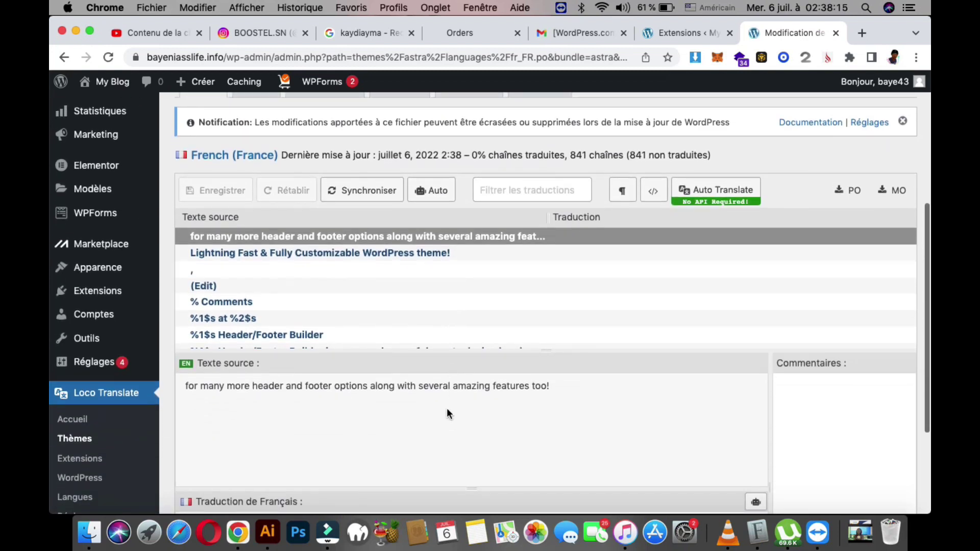
Look through the untranslated Astra source strings in the French (France) editor
scroll(446, 413, "up", 2)
scroll(499, 359, "down", 3)
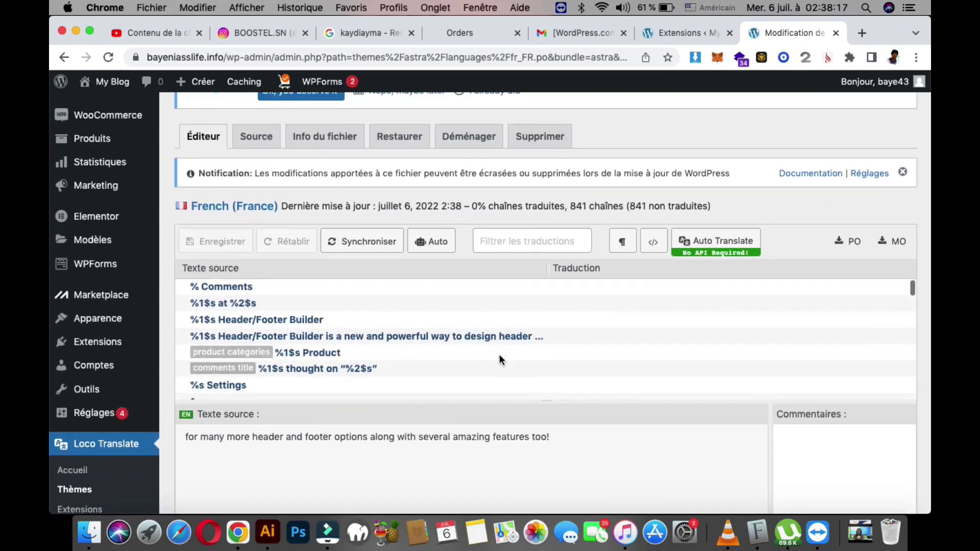
scroll(499, 358, "down", 2)
scroll(522, 328, "down", 3)
scroll(523, 328, "down", 1)
scroll(523, 322, "up", 5)
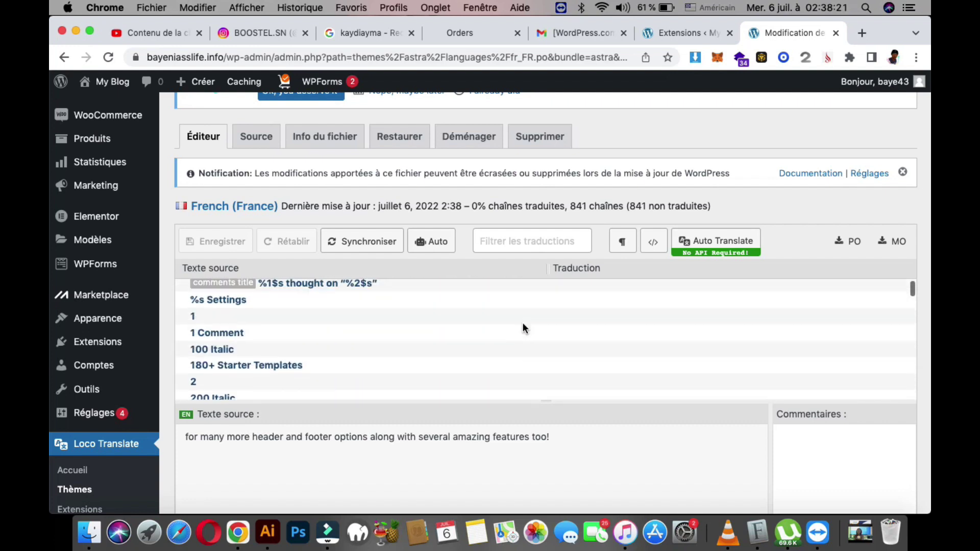
scroll(489, 358, "down", 15)
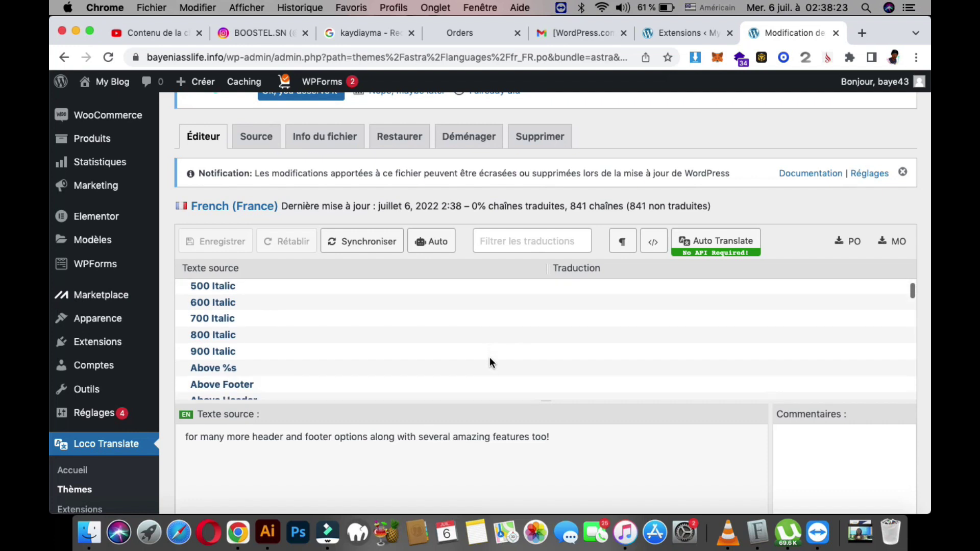
scroll(490, 360, "up", 10)
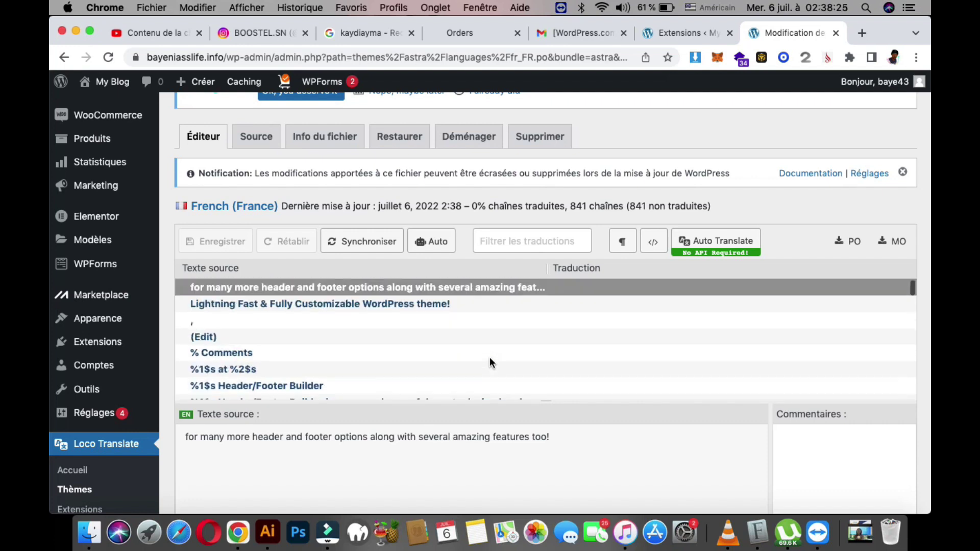
Auto-translate the Astra strings with Yandex Translate, choosing Français as the target language
left_click(726, 244)
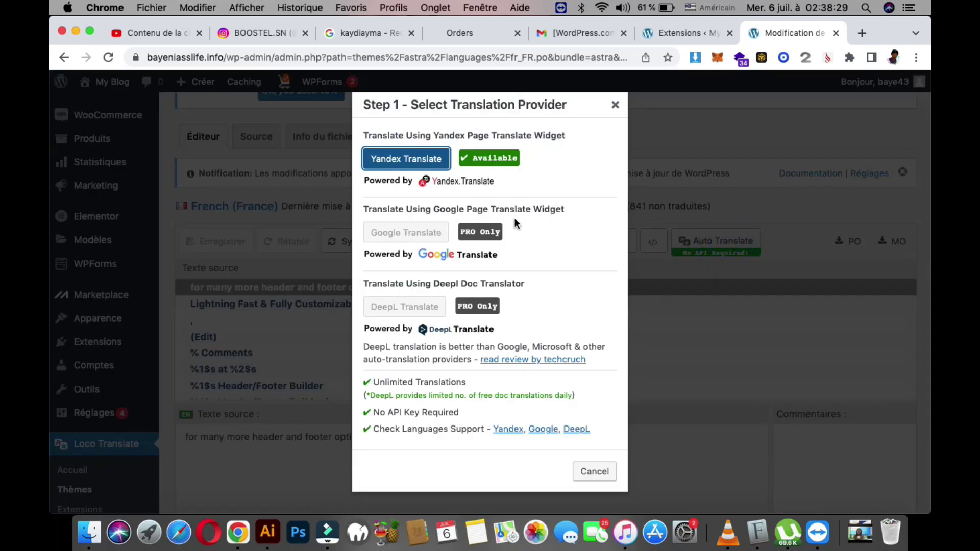
left_click(404, 158)
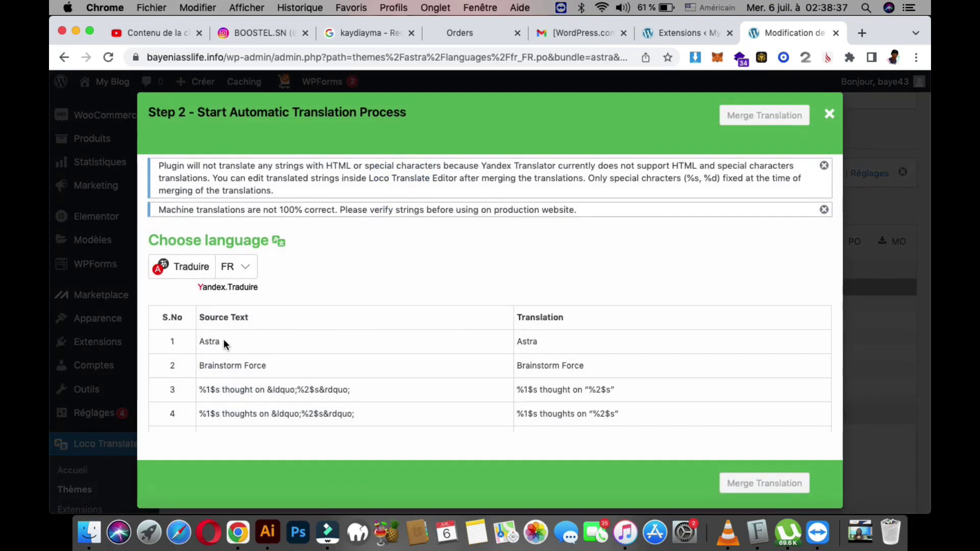
scroll(627, 346, "down", 5)
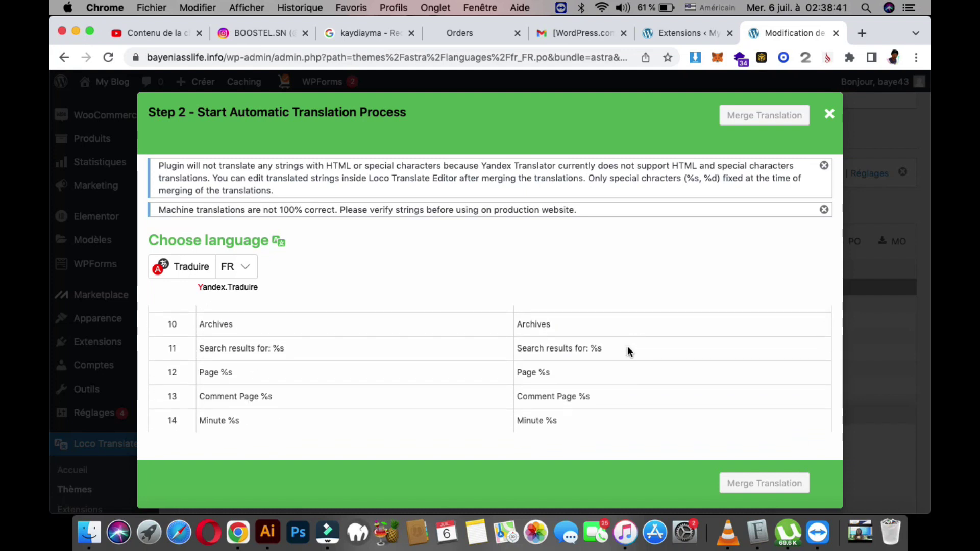
scroll(627, 346, "down", 5)
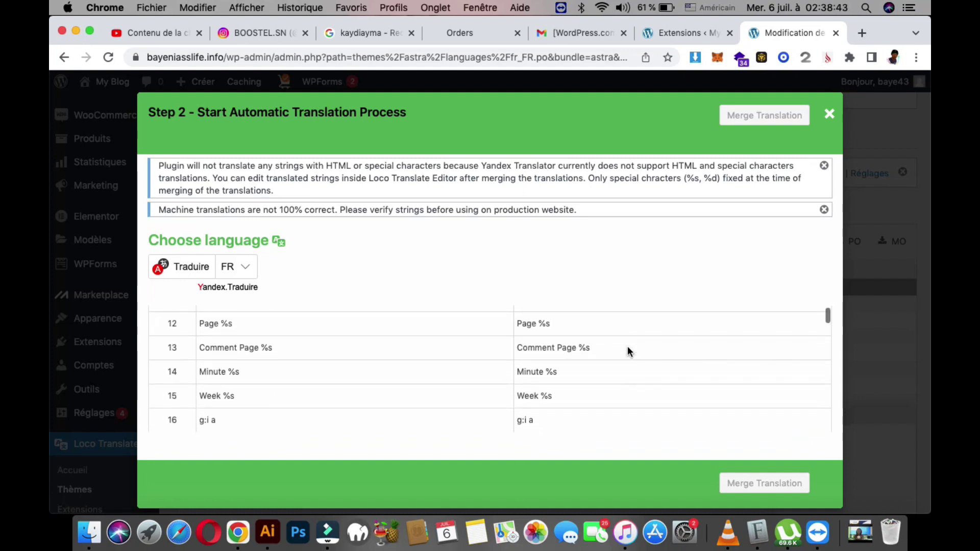
scroll(627, 346, "down", 2)
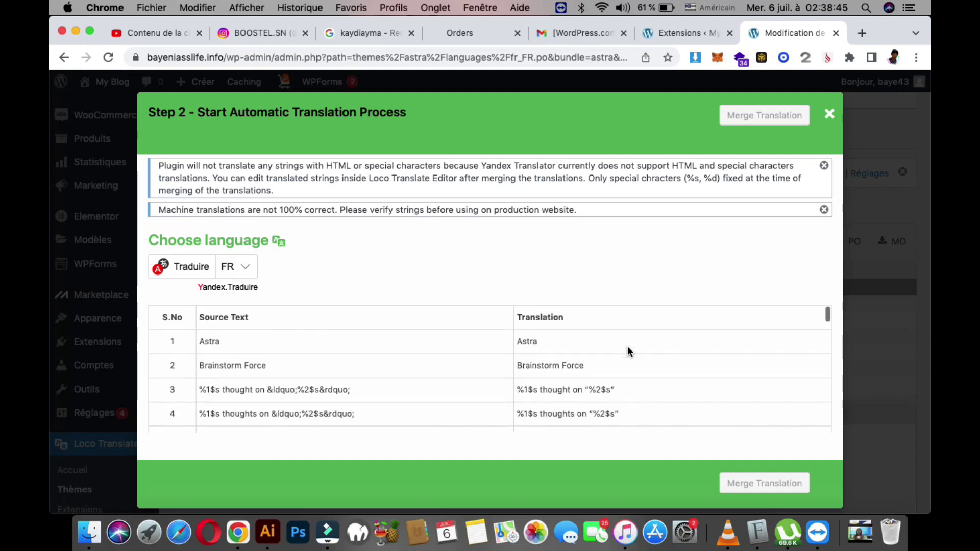
left_click(230, 274)
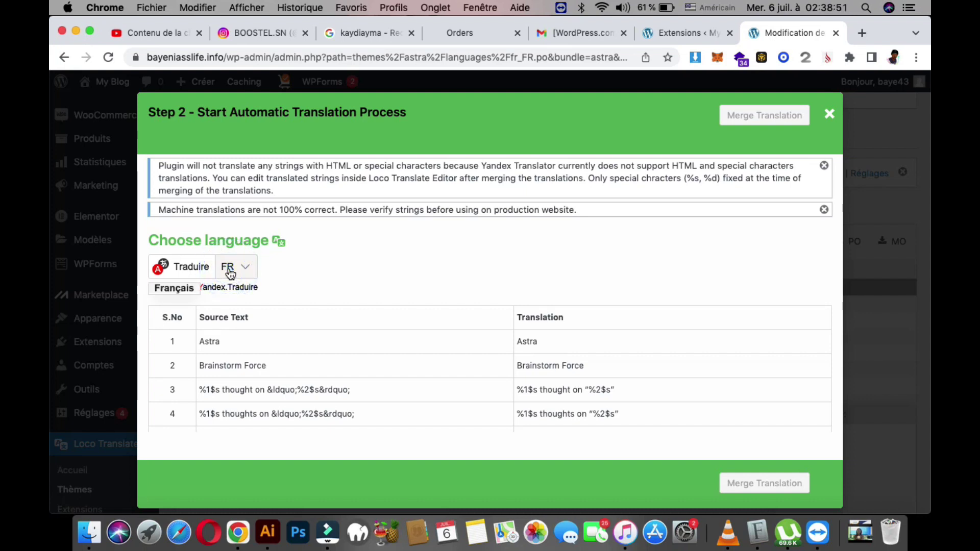
left_click(177, 293)
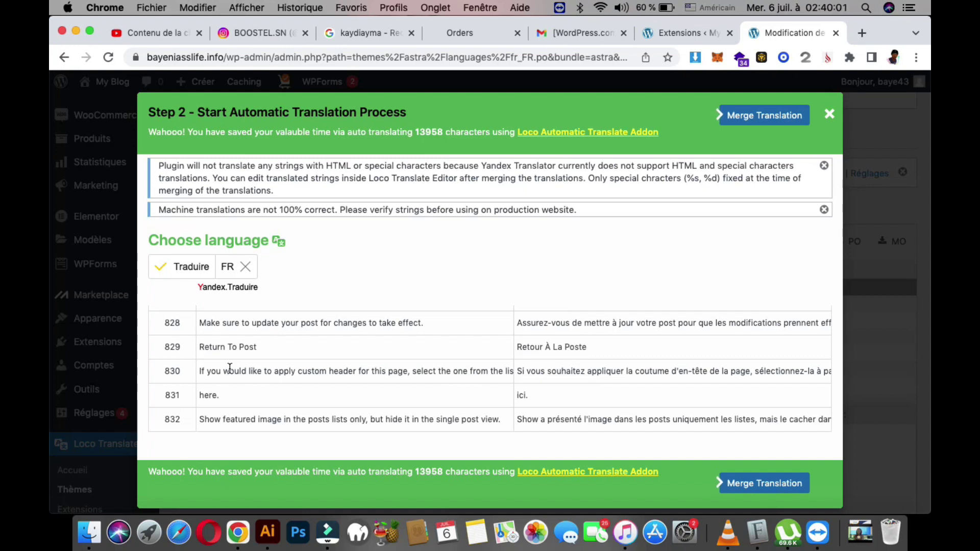
Merge the machine translations into the editor, overwriting existing translations without marking new ones as fuzzy
scroll(604, 355, "down", 2)
scroll(605, 356, "up", 5)
scroll(604, 361, "up", 8)
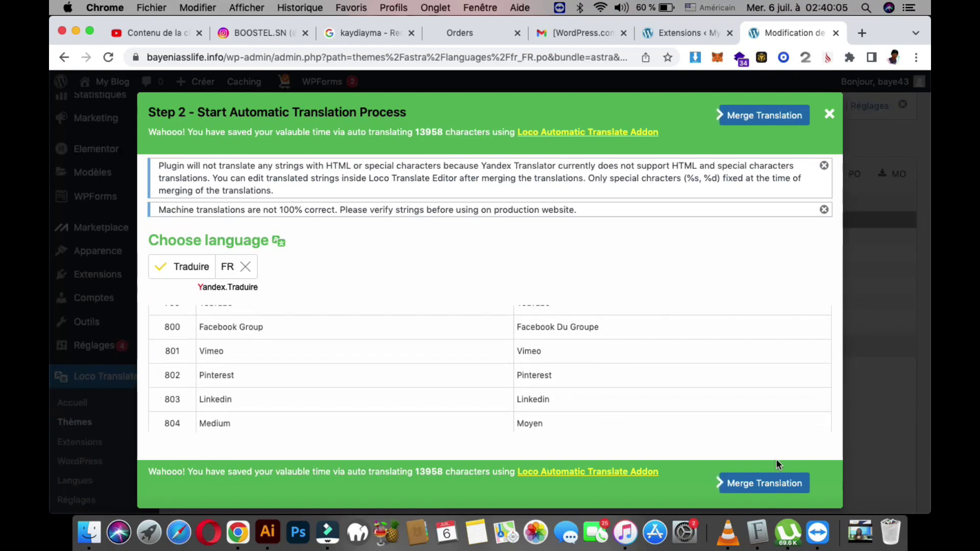
left_click(768, 489)
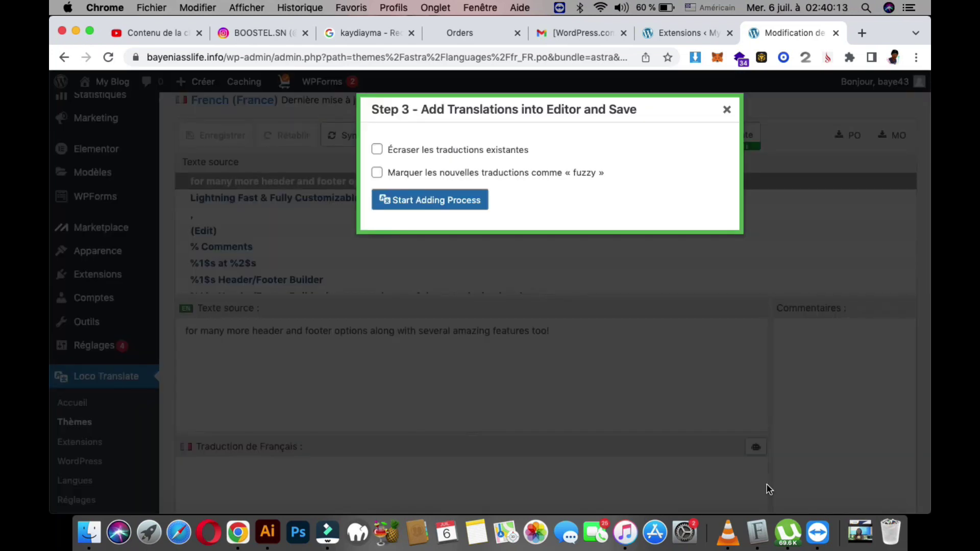
scroll(597, 311, "up", 5)
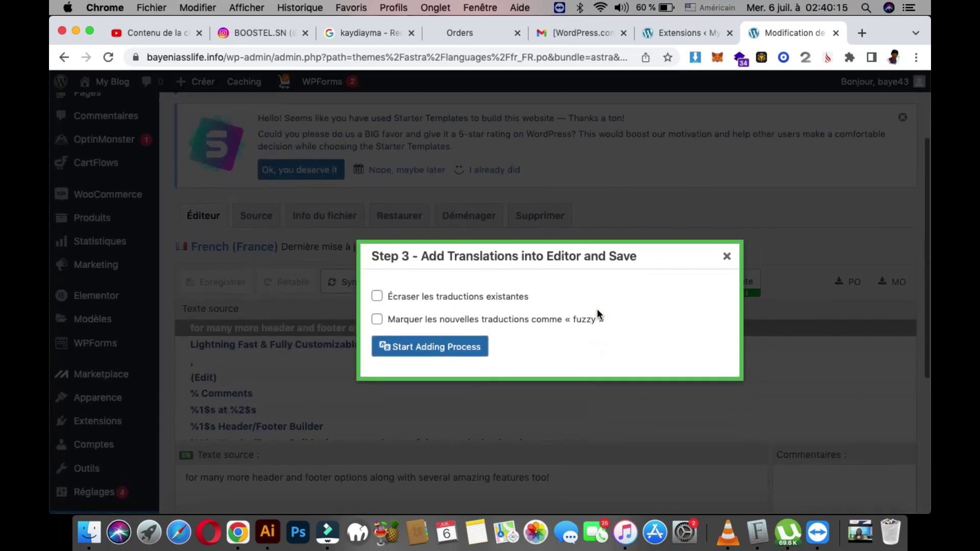
left_click(408, 301)
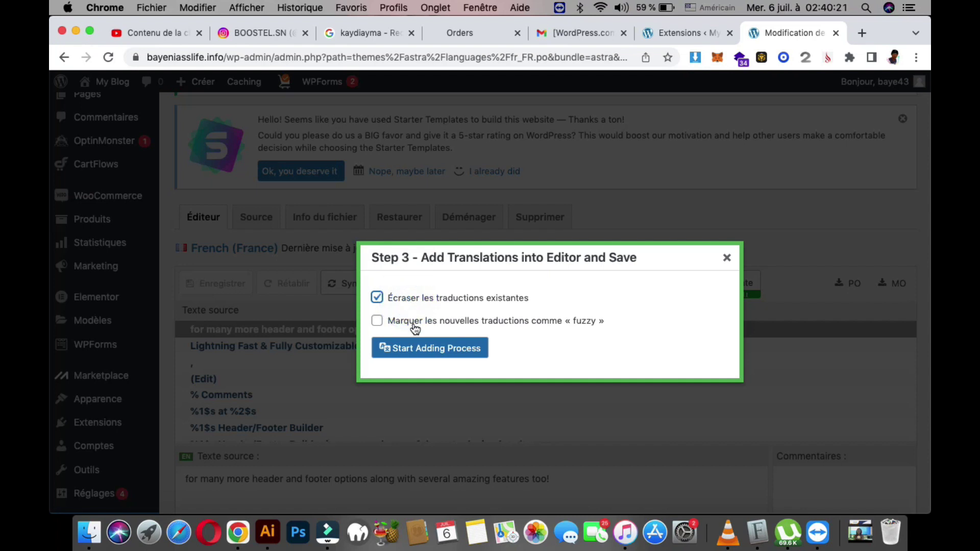
left_click(424, 353)
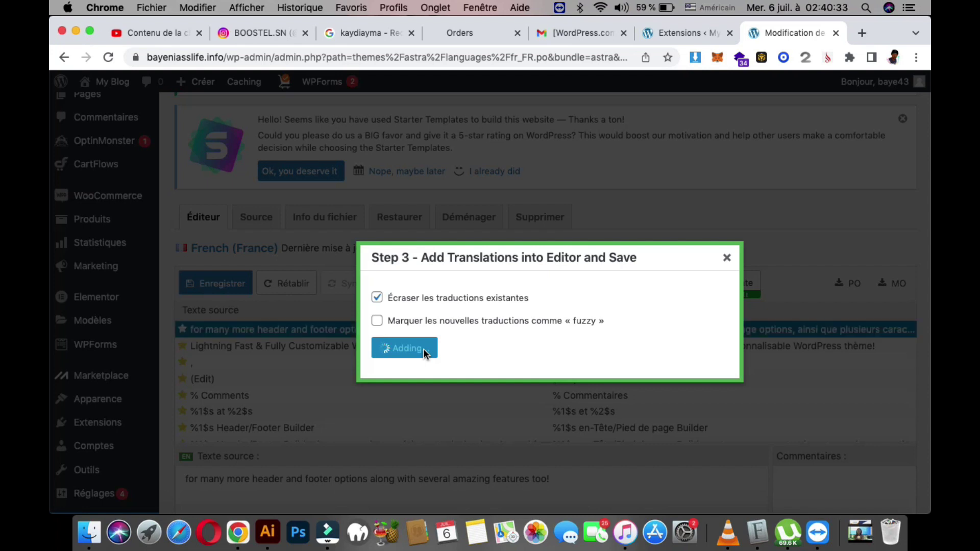
Correct the capitalisation in the French translation of "Activate Importer Plugin" to "Activer l'importateur Plugin"
scroll(423, 355, "down", 5)
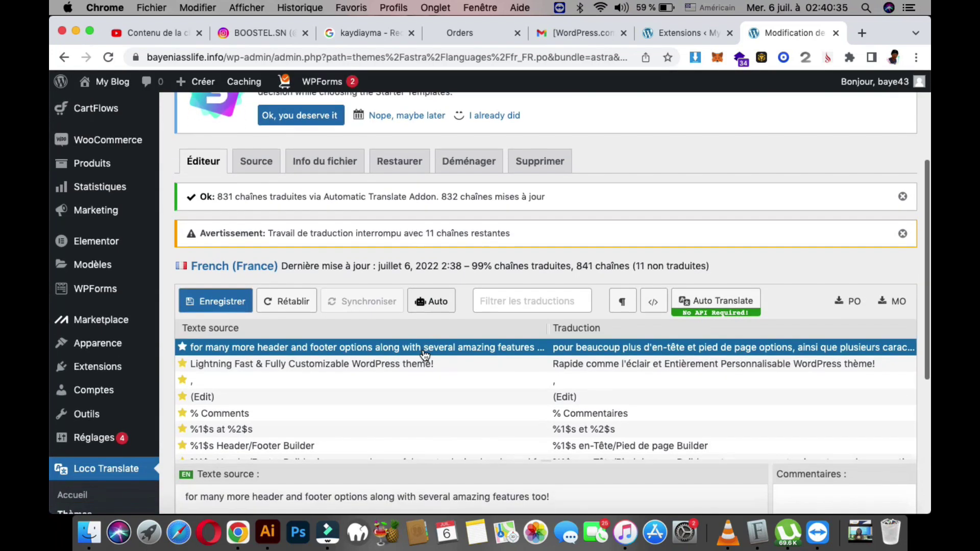
scroll(424, 352, "up", 2)
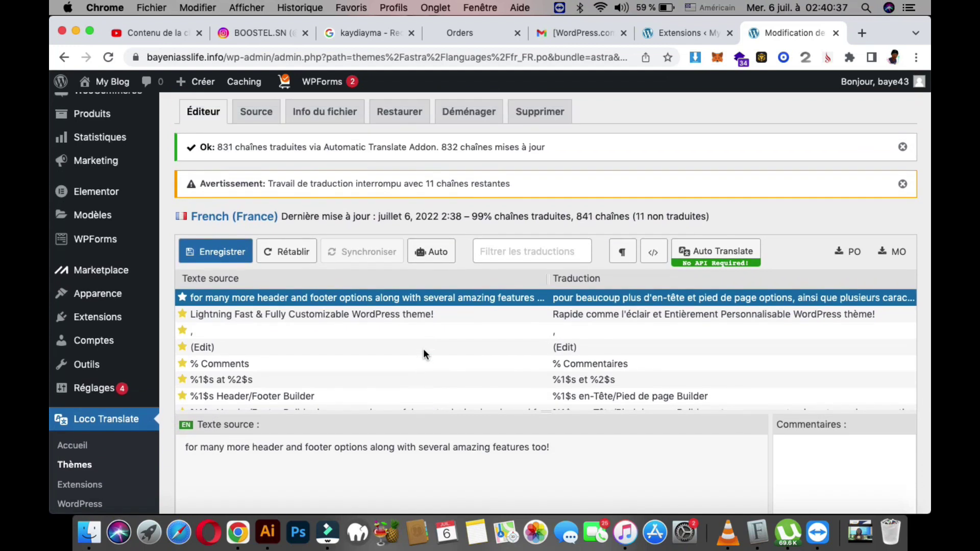
scroll(423, 354, "down", 5)
scroll(423, 351, "down", 5)
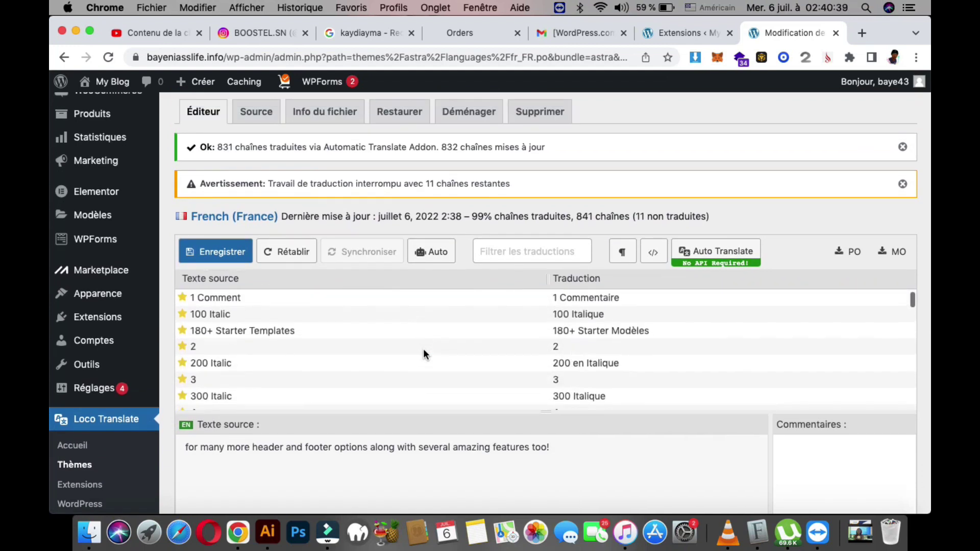
scroll(423, 352, "down", 5)
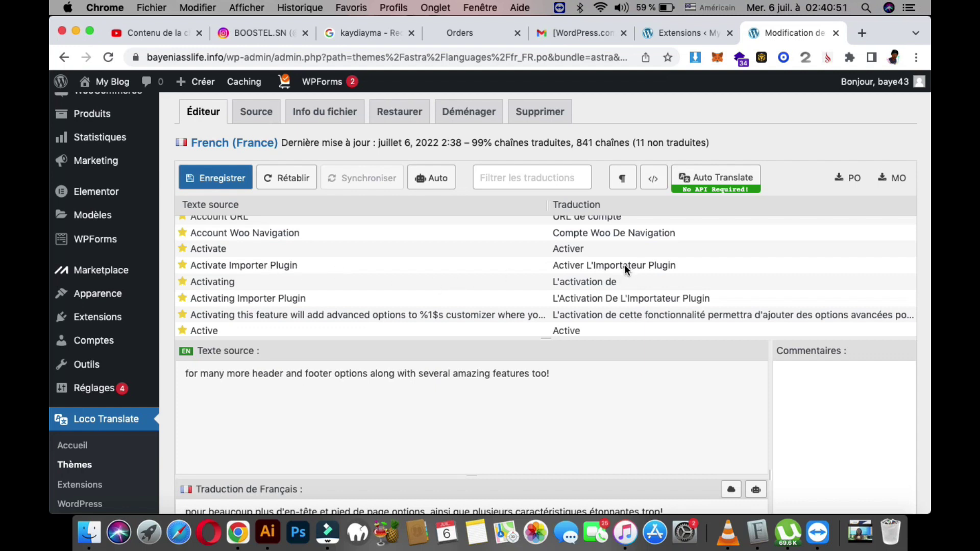
left_click(593, 265)
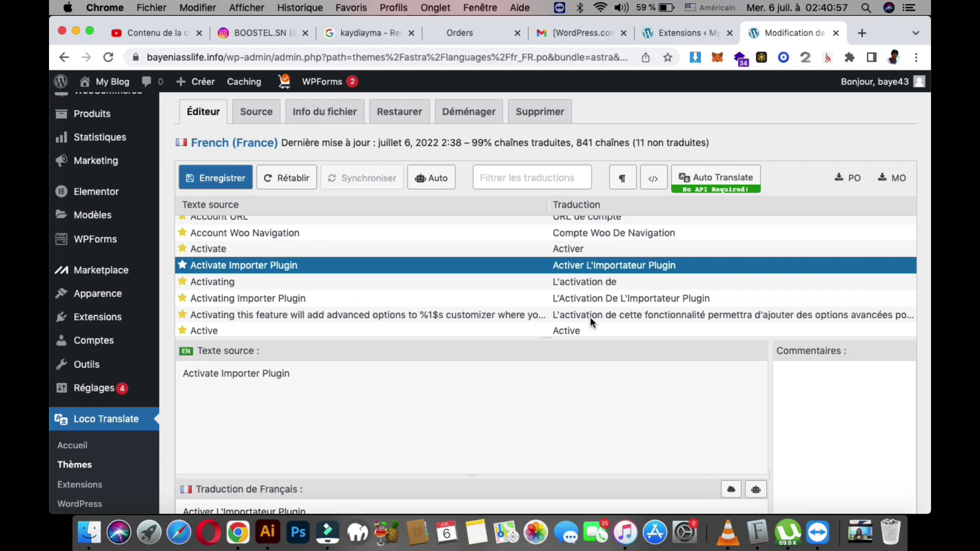
scroll(589, 350, "down", 3)
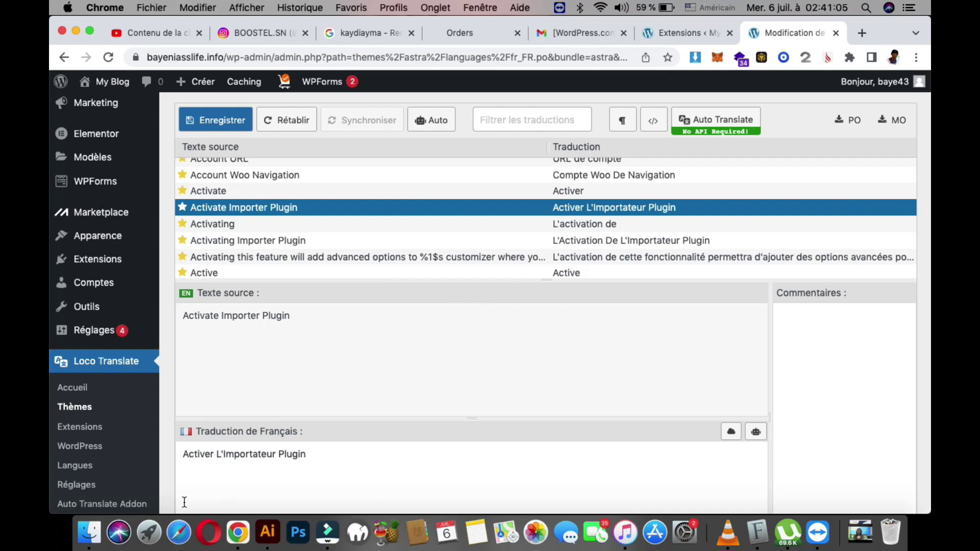
left_click(221, 452)
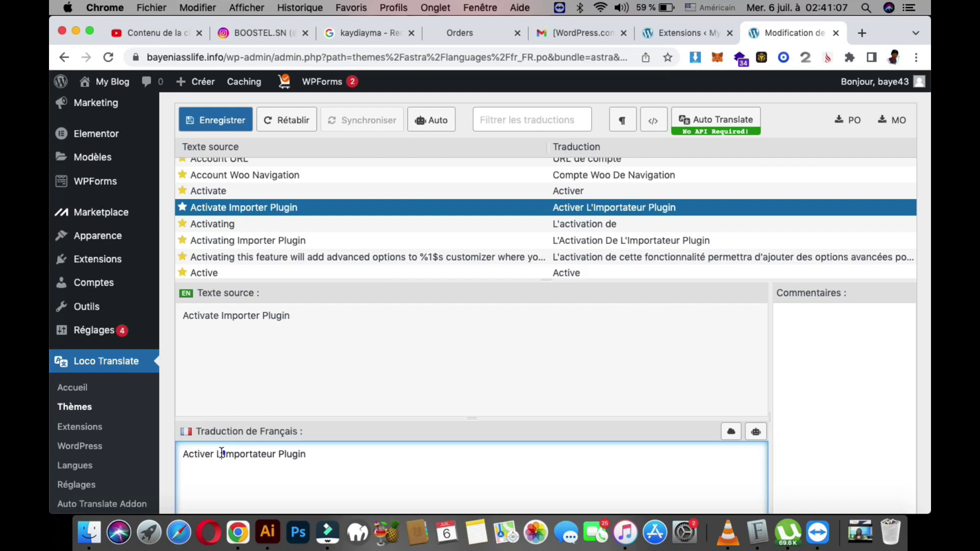
key("BackSpace")
type("l")
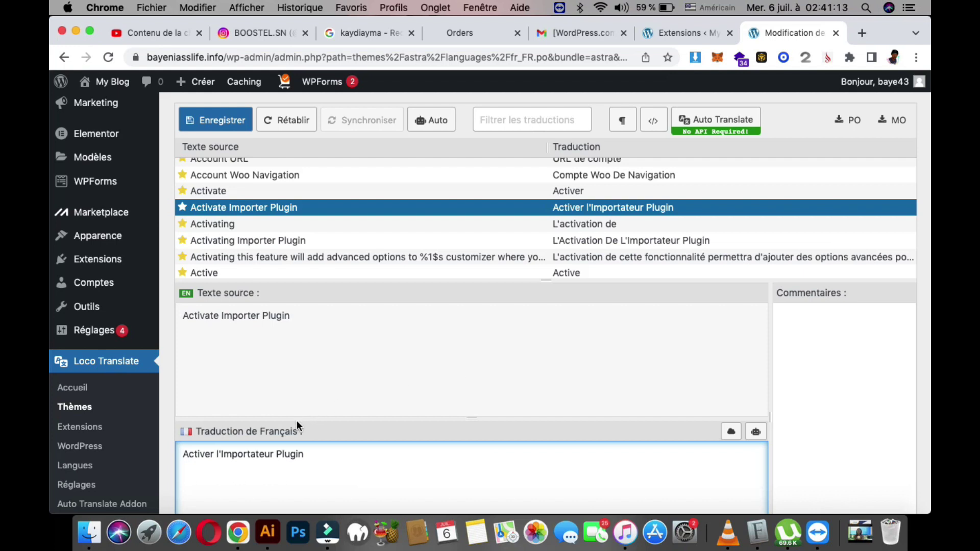
left_click(225, 454)
key("BackSpace")
type("i")
Save the French translations of Astra and check the store's About page
scroll(456, 391, "up", 5)
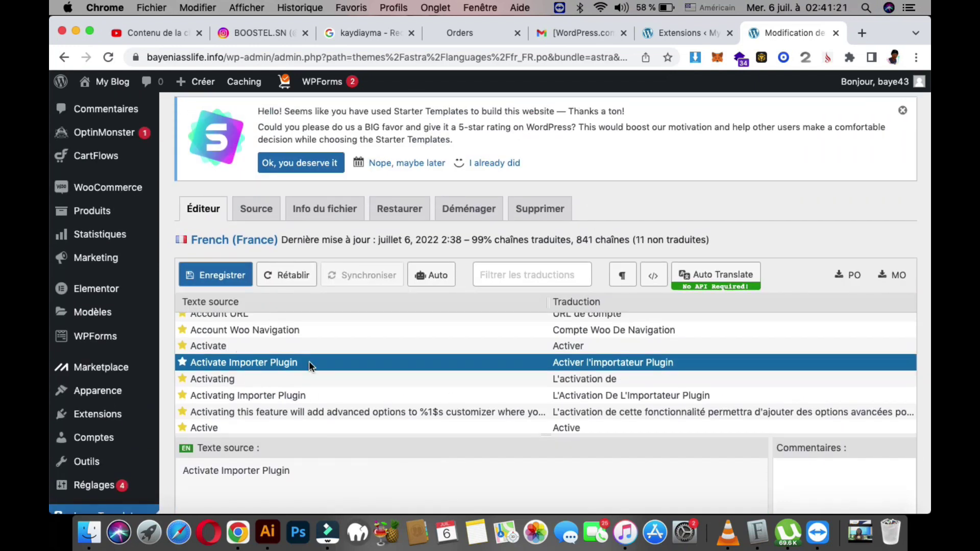
scroll(308, 360, "down", 3)
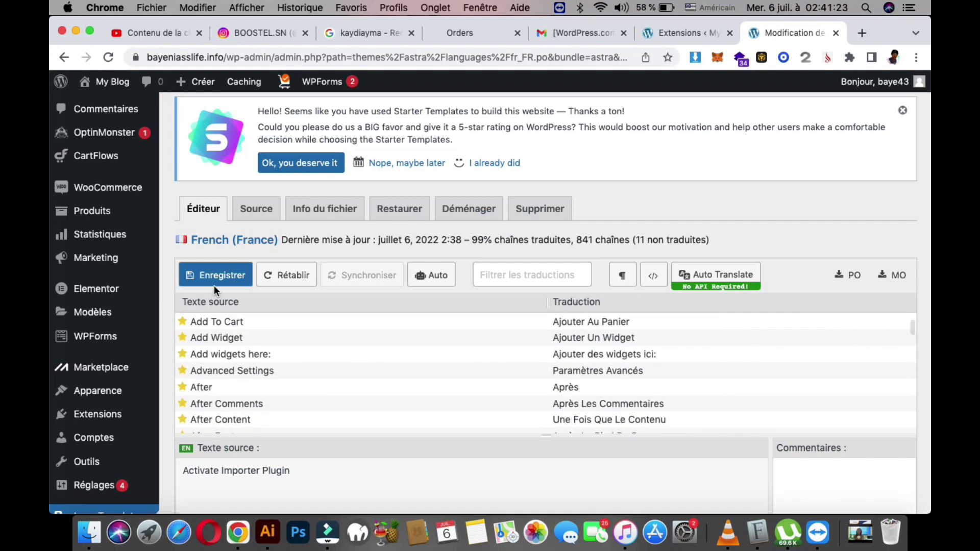
left_click(218, 287)
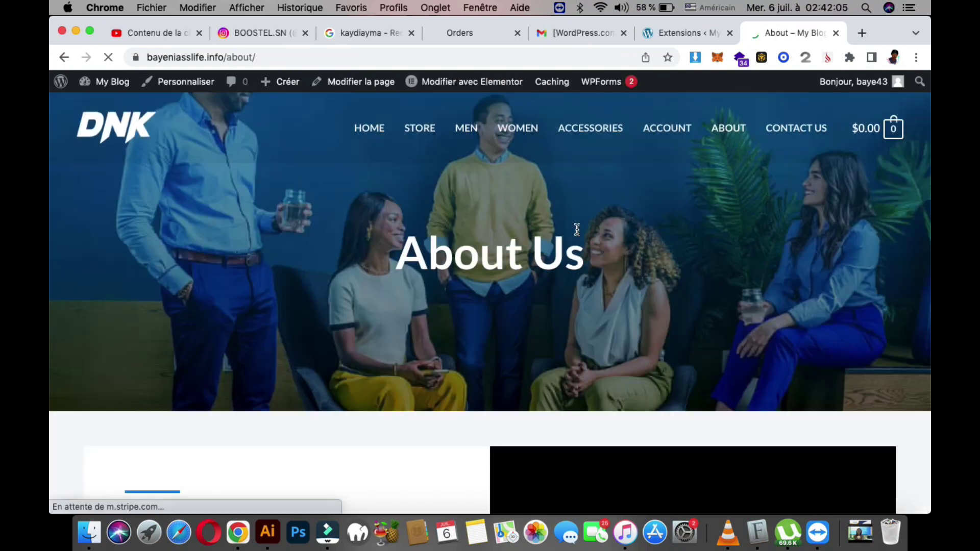
scroll(576, 230, "down", 15)
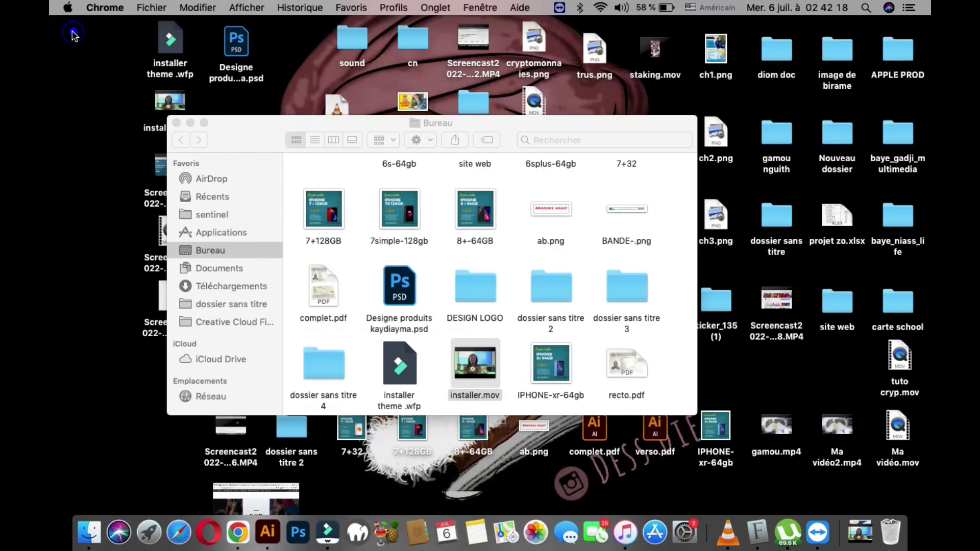
left_click(75, 31)
left_click(466, 165)
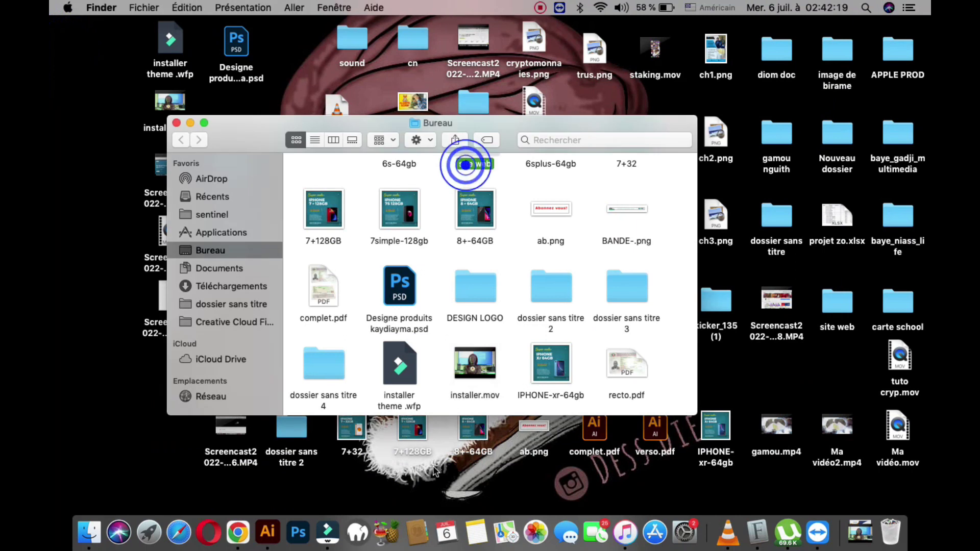
left_click(328, 530)
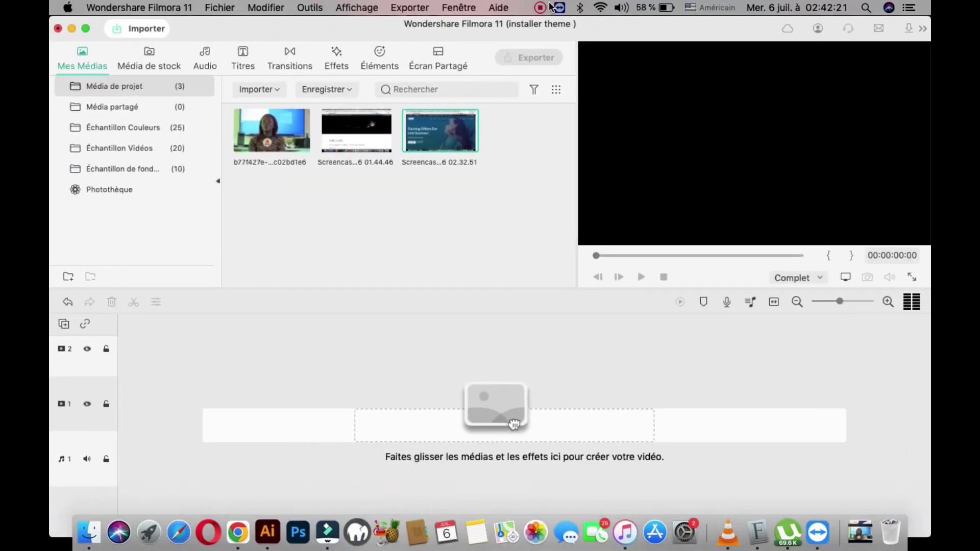